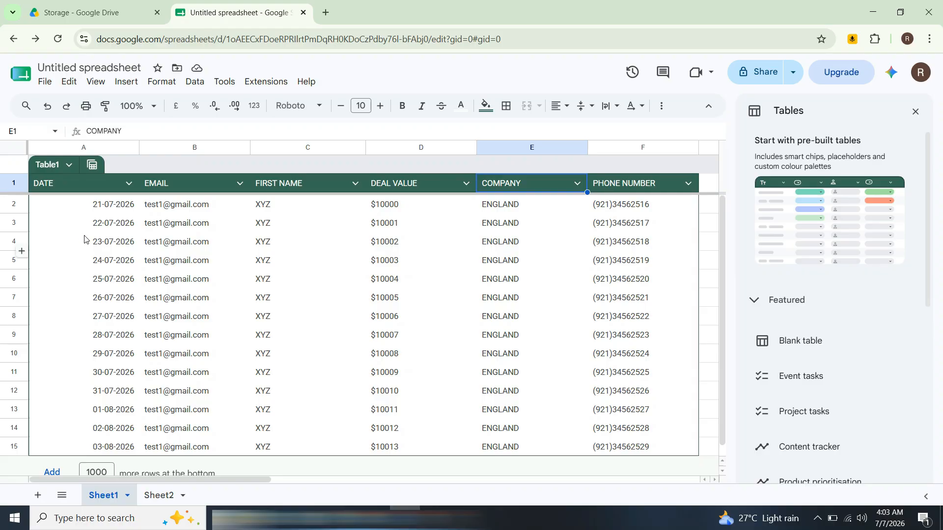
Step: Look over the source table's columns, checking the date, first name, deal value and phone number fields
{"action": "left_click", "coordinate": [170, 189]}
{"action": "left_click", "coordinate": [106, 202]}
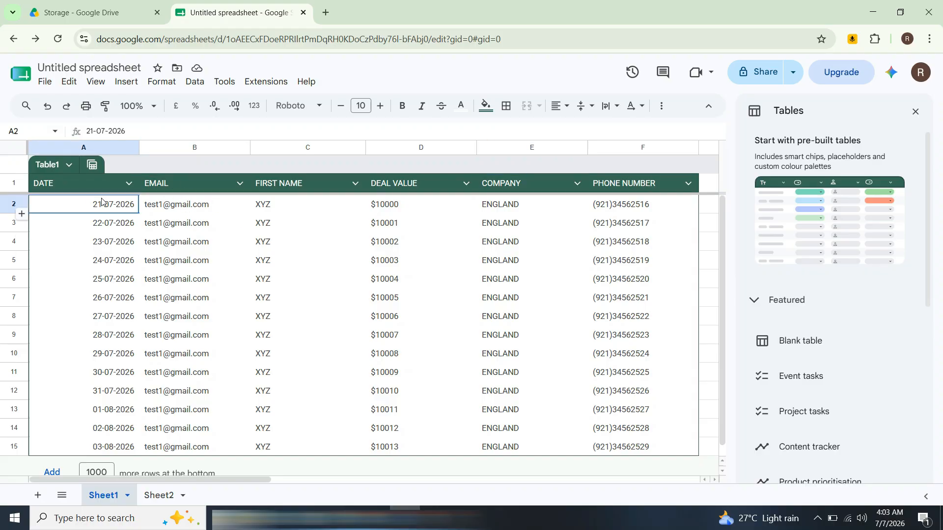
{"action": "left_click", "coordinate": [305, 190]}
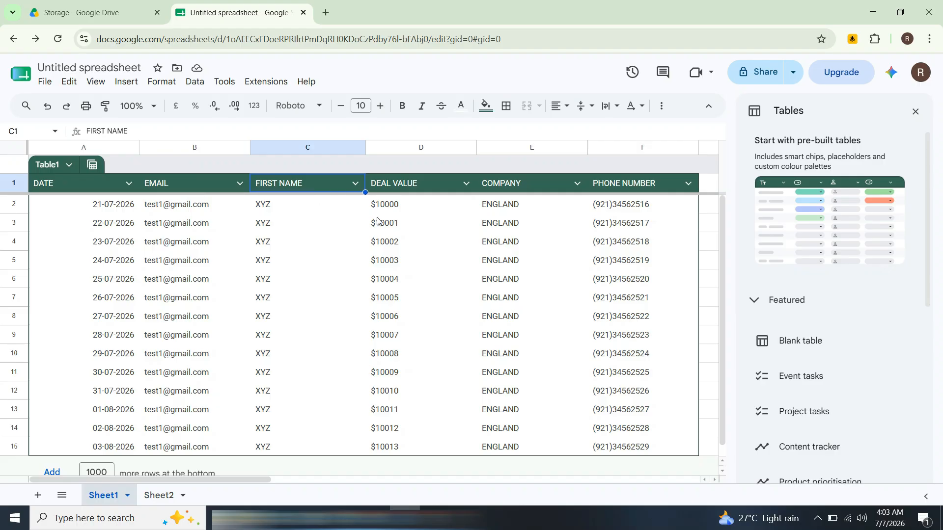
{"action": "left_click", "coordinate": [446, 184]}
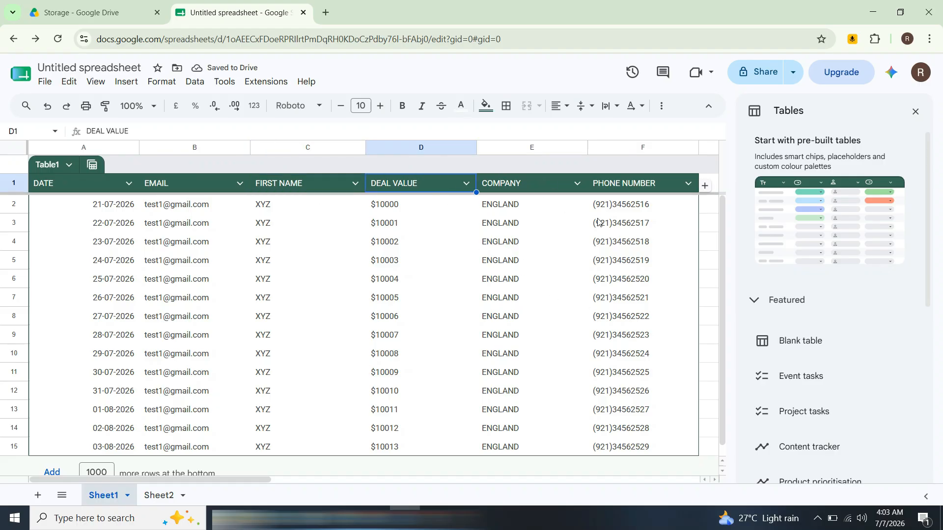
{"action": "left_click", "coordinate": [656, 191]}
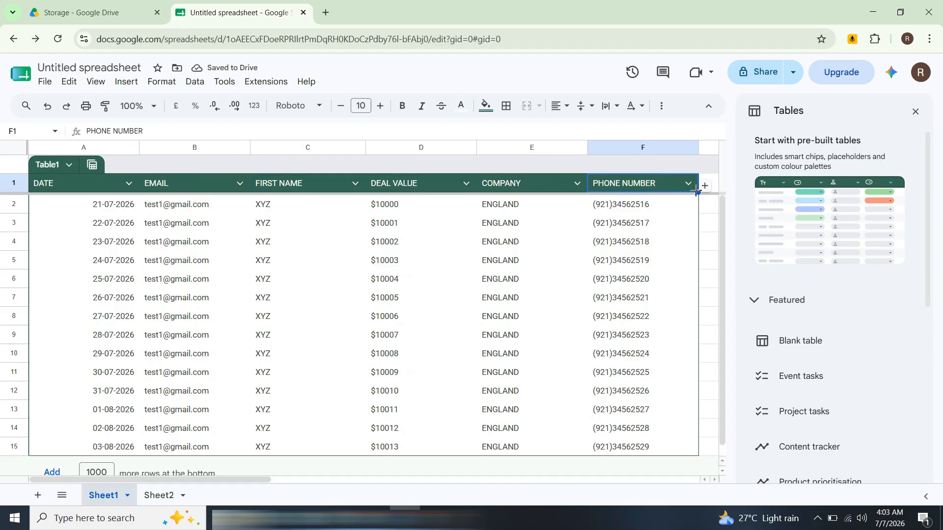
{"action": "left_click", "coordinate": [694, 244]}
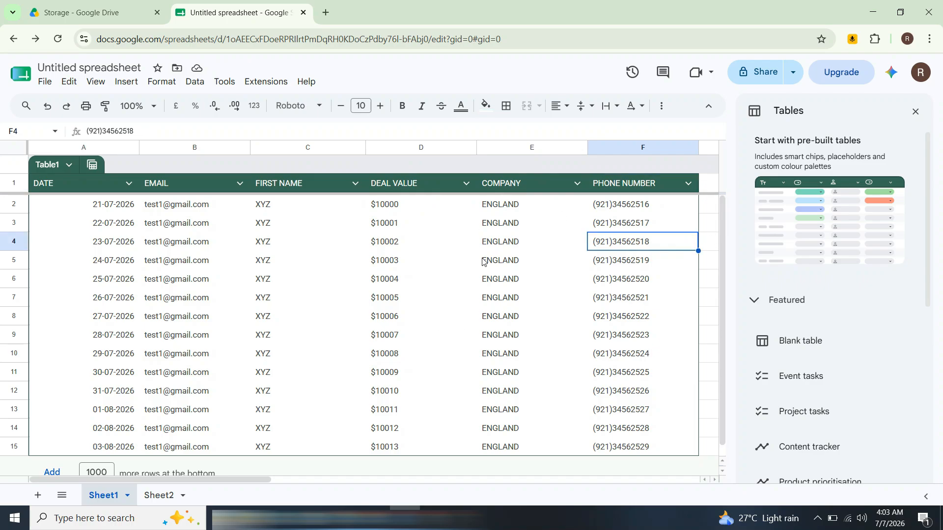
{"action": "scroll", "coordinate": [388, 317], "scroll_direction": "down", "scroll_amount": 1}
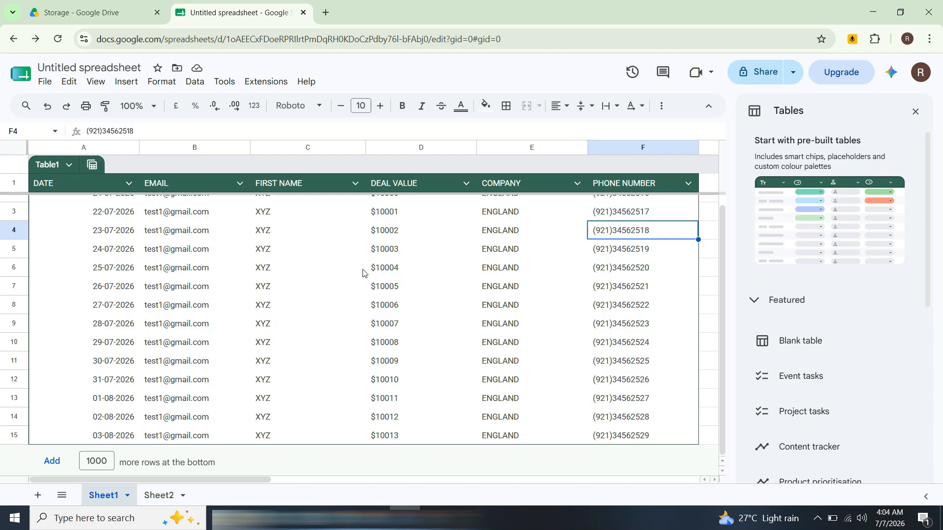
Step: Add a new blank sheet and rename the spreadsheet file DASHBOARD
{"action": "key", "text": "shift+F11"}
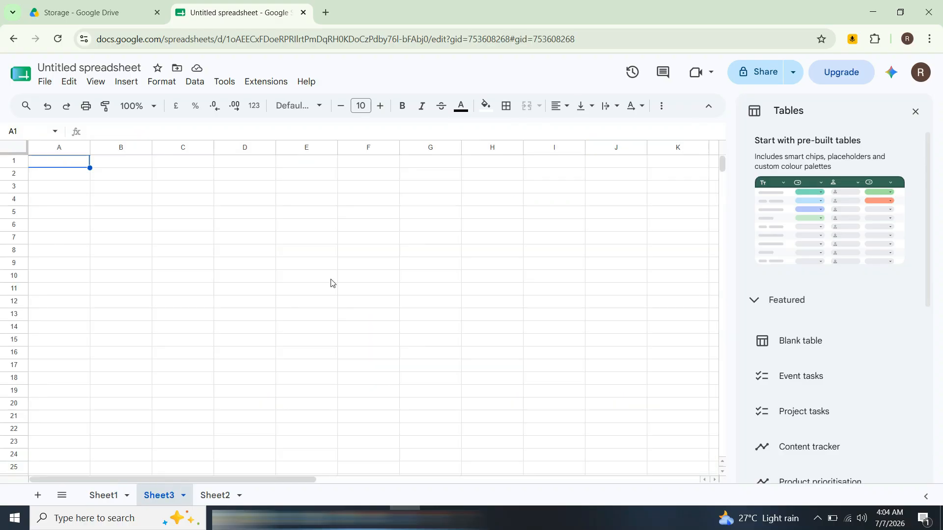
{"action": "double_click", "coordinate": [142, 68]}
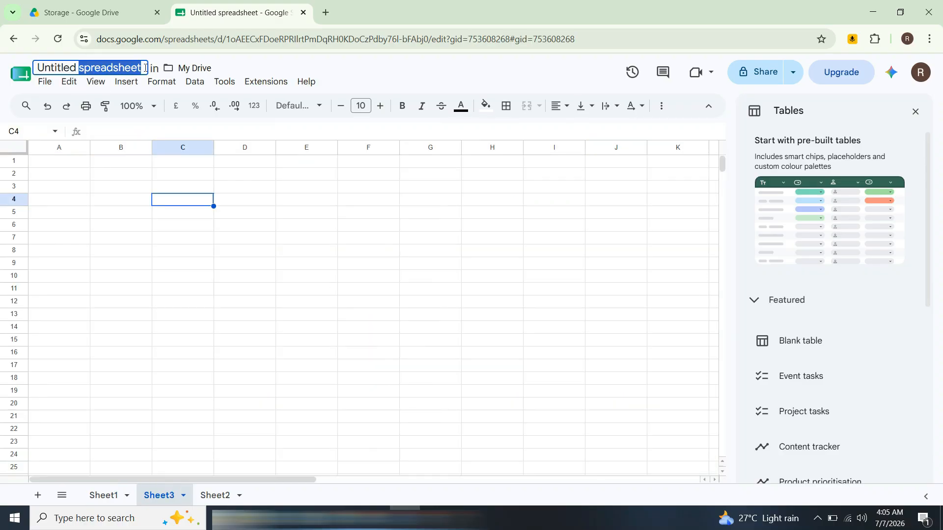
{"action": "left_click", "coordinate": [143, 69]}
{"action": "key", "text": "BackSpace"}
{"action": "key", "text": "BackSpace"}
{"action": "key", "text": "BackSpace"}
{"action": "key", "text": "BackSpace"}
{"action": "key", "text": "BackSpace"}
{"action": "key", "text": "BackSpace"}
{"action": "key", "text": "BackSpace"}
{"action": "key", "text": "BackSpace"}
{"action": "key", "text": "BackSpace"}
{"action": "key", "text": "BackSpace"}
{"action": "key", "text": "BackSpace"}
{"action": "key", "text": "BackSpace"}
{"action": "key", "text": "BackSpace"}
{"action": "key", "text": "BackSpace"}
{"action": "key", "text": "BackSpace"}
{"action": "key", "text": "BackSpace"}
{"action": "key", "text": "BackSpace"}
{"action": "key", "text": "BackSpace"}
{"action": "key", "text": "BackSpace"}
{"action": "key", "text": "BackSpace"}
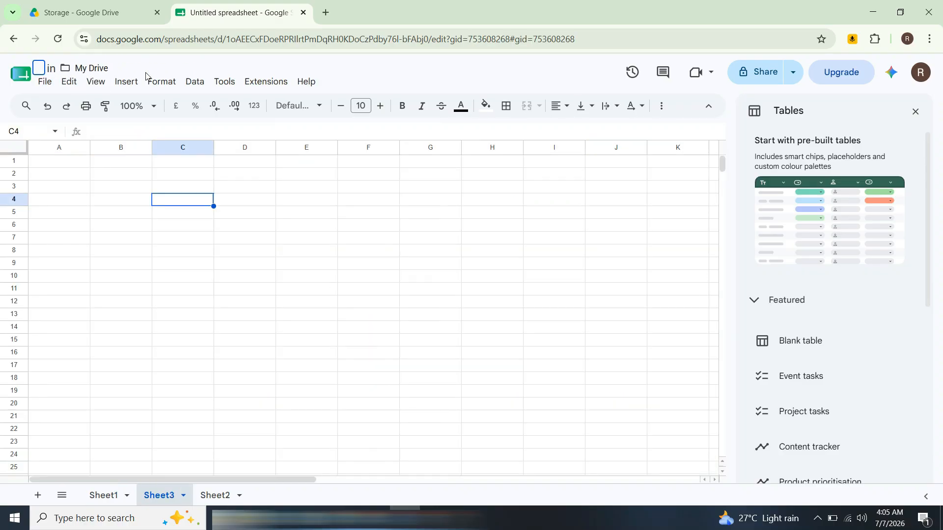
{"action": "type", "text": "DASHBOARD"}
{"action": "key", "text": "Return"}
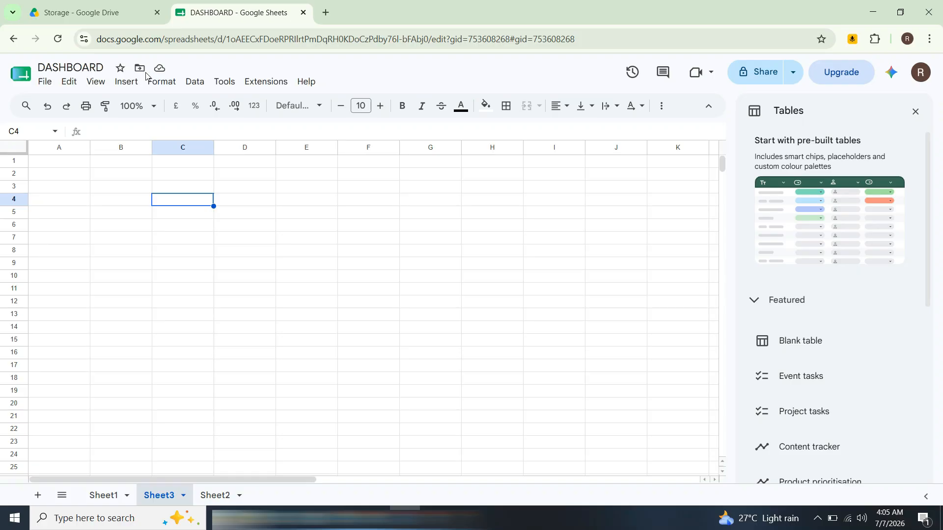
Step: Insert a chart on the new blank sheet and set its type to Scorecard chart
{"action": "left_click", "coordinate": [168, 215]}
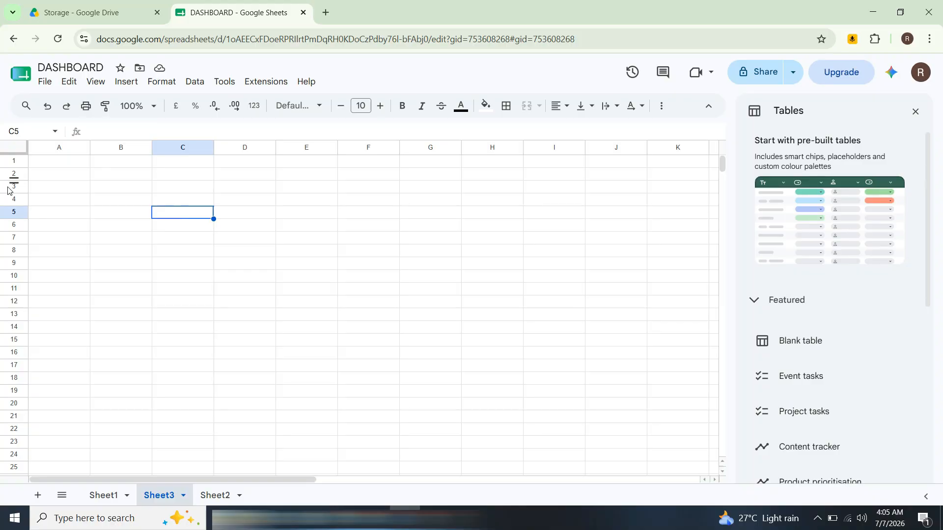
{"action": "left_click", "coordinate": [131, 86]}
{"action": "mouse_move", "coordinate": [151, 118]}
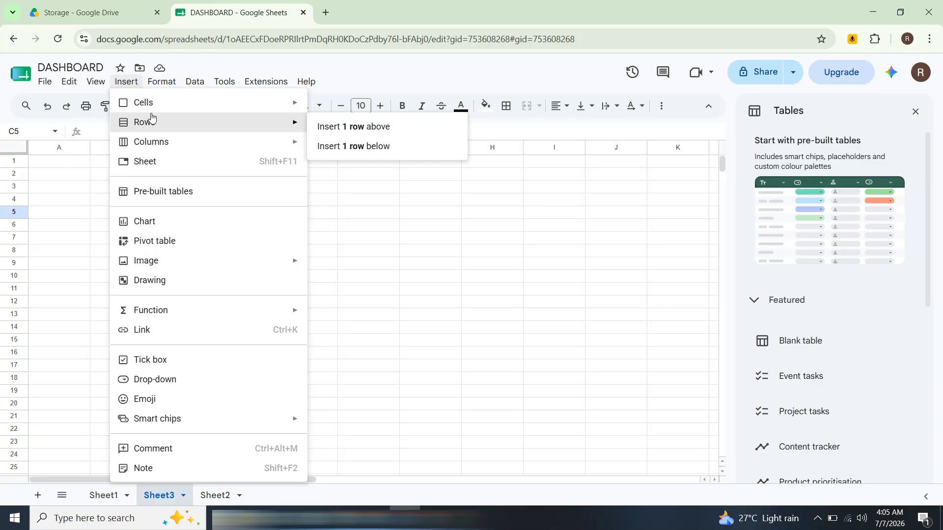
{"action": "left_click", "coordinate": [187, 228]}
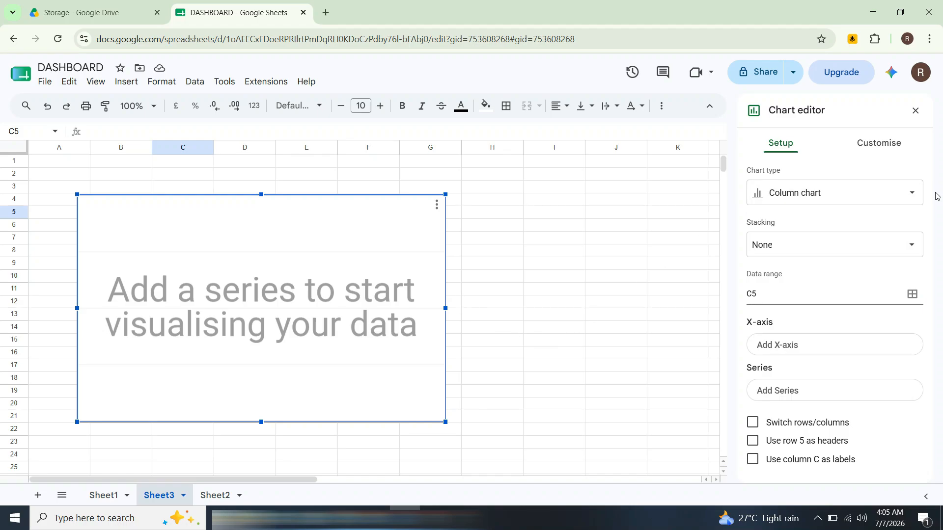
{"action": "left_click", "coordinate": [911, 196]}
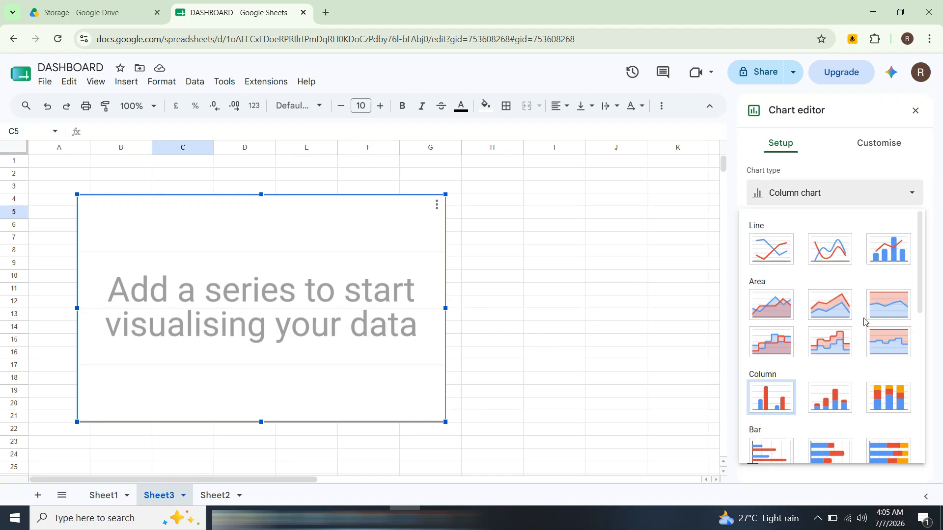
{"action": "scroll", "coordinate": [865, 344], "scroll_direction": "down", "scroll_amount": 5}
{"action": "scroll", "coordinate": [865, 344], "scroll_direction": "down", "scroll_amount": 3}
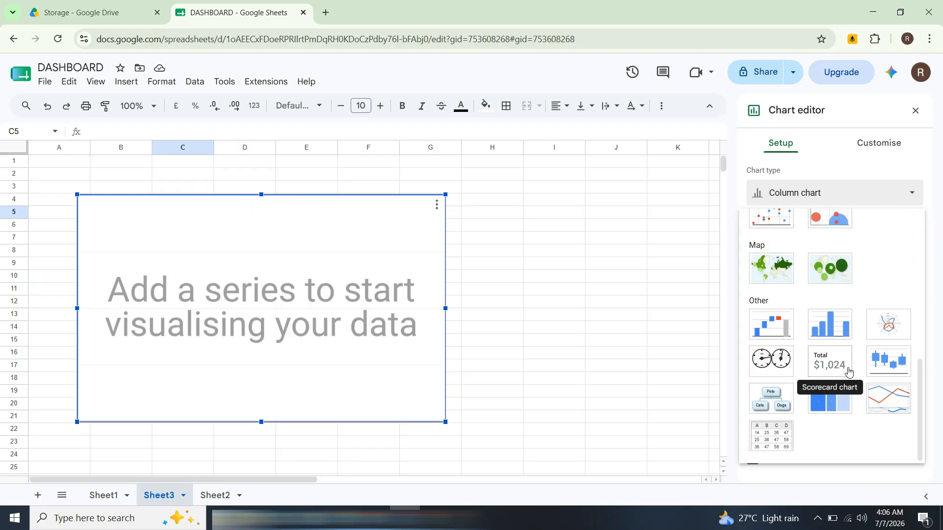
{"action": "left_click", "coordinate": [825, 369]}
Step: Set the scorecard's data range to the phone number cells, Sheet1!F2:F15
{"action": "left_click", "coordinate": [911, 242]}
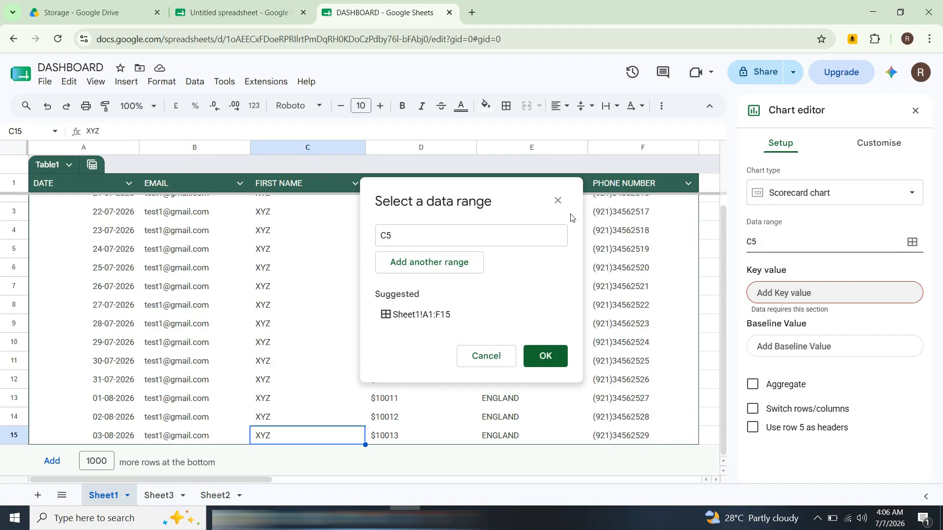
{"action": "scroll", "coordinate": [636, 215], "scroll_direction": "up", "scroll_amount": 1}
{"action": "left_click", "coordinate": [645, 209]}
{"action": "left_click_drag", "start_coordinate": [645, 214], "coordinate": [656, 450]}
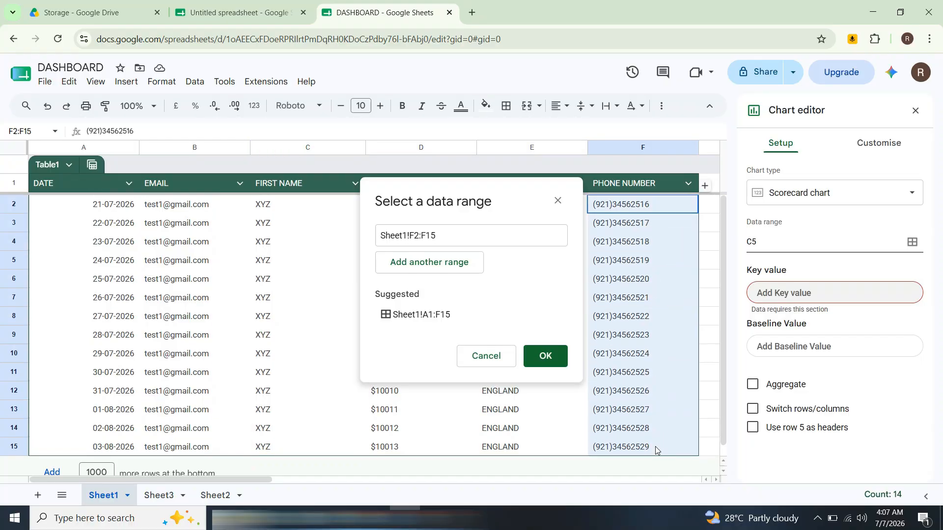
{"action": "left_click", "coordinate": [545, 356]}
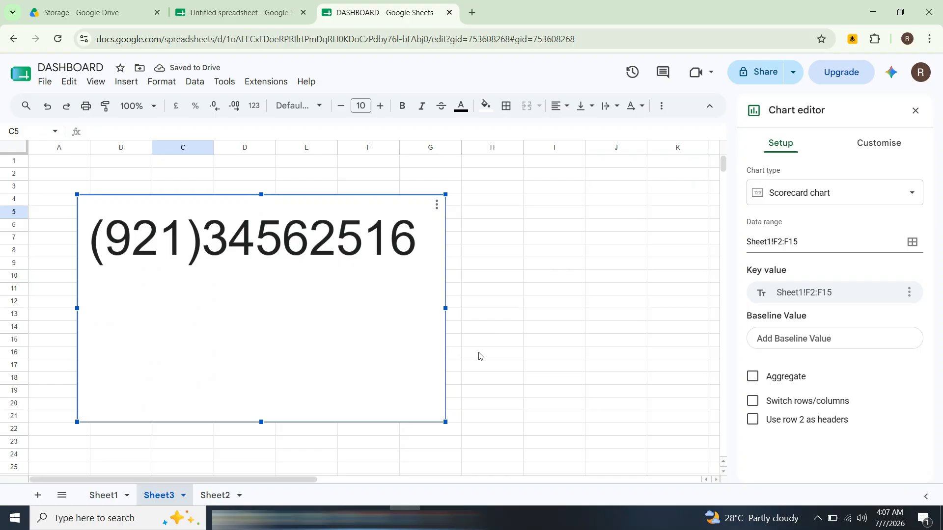
Step: Shrink the scorecard and move it near the sheet's first cell, covering about columns A to E, rows 2 to 15
{"action": "left_click_drag", "start_coordinate": [445, 422], "coordinate": [430, 413]}
{"action": "left_click_drag", "start_coordinate": [426, 337], "coordinate": [343, 273]}
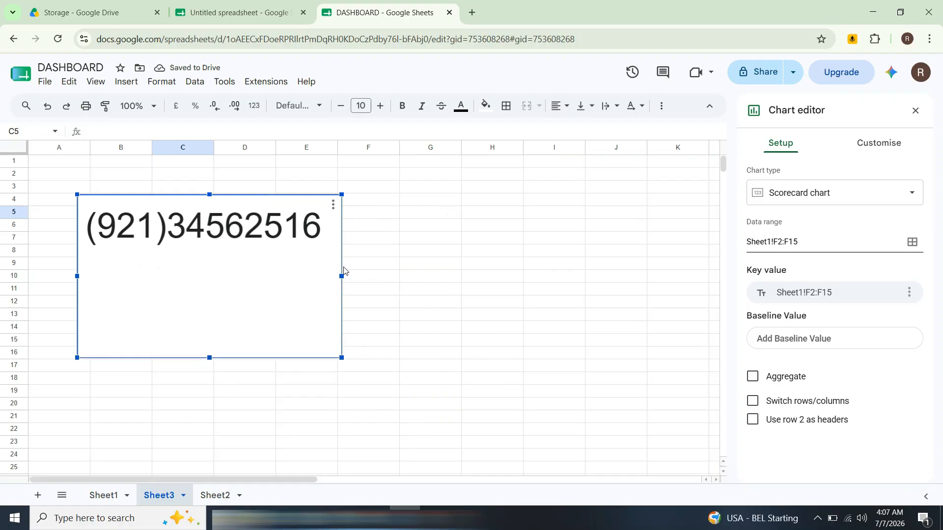
{"action": "left_click_drag", "start_coordinate": [343, 271], "coordinate": [300, 303]}
{"action": "left_click_drag", "start_coordinate": [220, 293], "coordinate": [169, 272]}
Step: Enter the label TOTAL DEALS VALUE in cell A17, below the scorecard
{"action": "left_click", "coordinate": [67, 369]}
{"action": "type", "text": "TOTAL DEALS"}
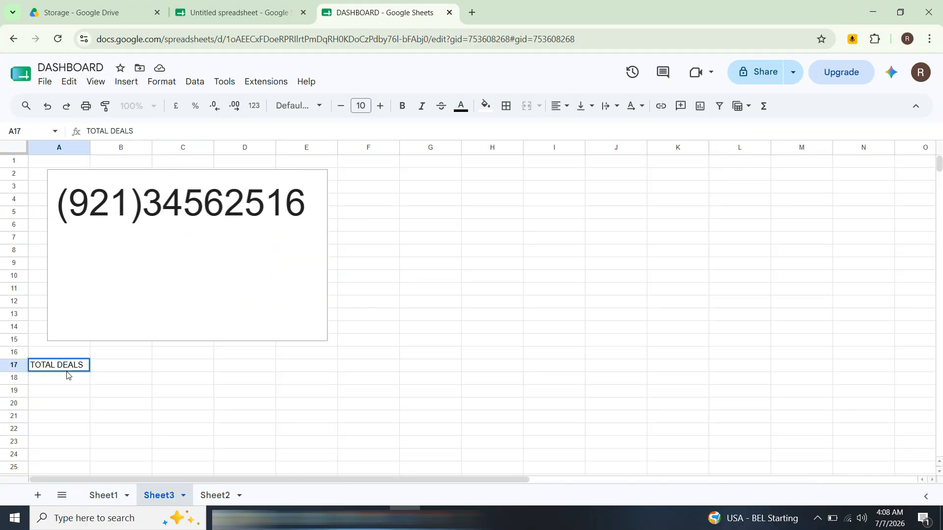
{"action": "type", "text": " VALI"}
{"action": "type", "text": "UE"}
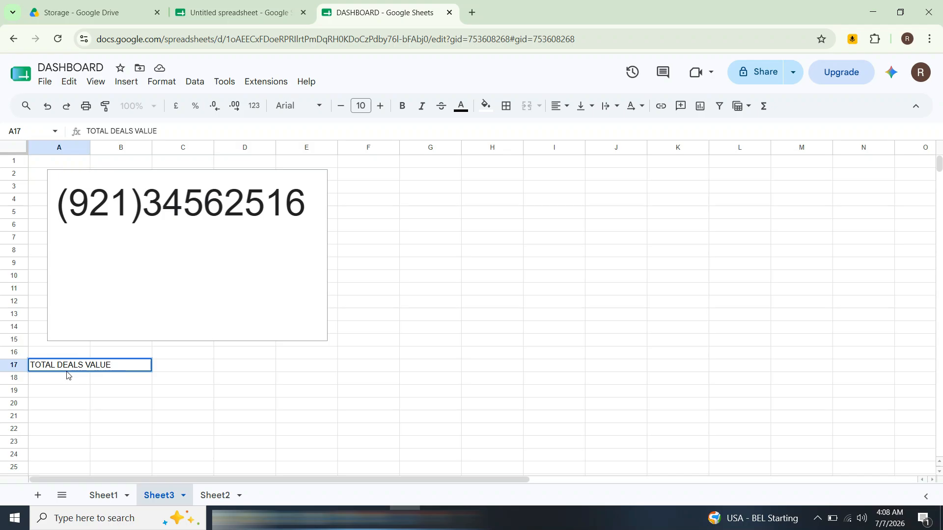
{"action": "key", "text": "Return"}
{"action": "left_click", "coordinate": [527, 309]}
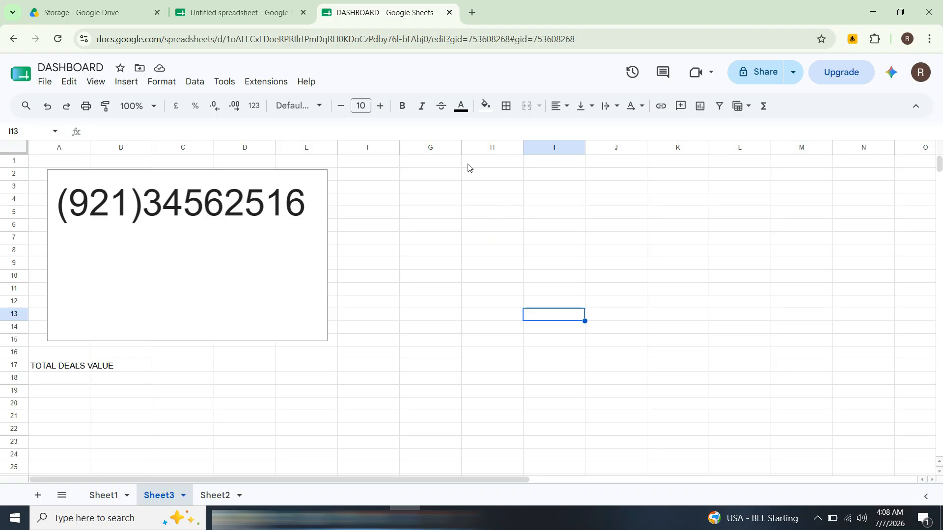
Step: Select the empty range H2:L22 beside the scorecard and insert a second chart
{"action": "left_click_drag", "start_coordinate": [487, 173], "coordinate": [746, 430]}
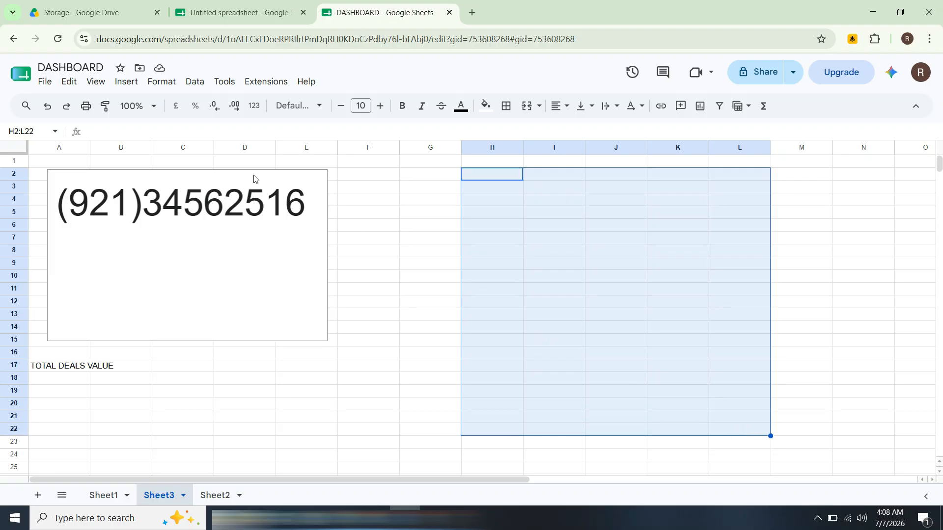
{"action": "left_click", "coordinate": [133, 83]}
{"action": "left_click", "coordinate": [130, 86]}
{"action": "left_click", "coordinate": [131, 87]}
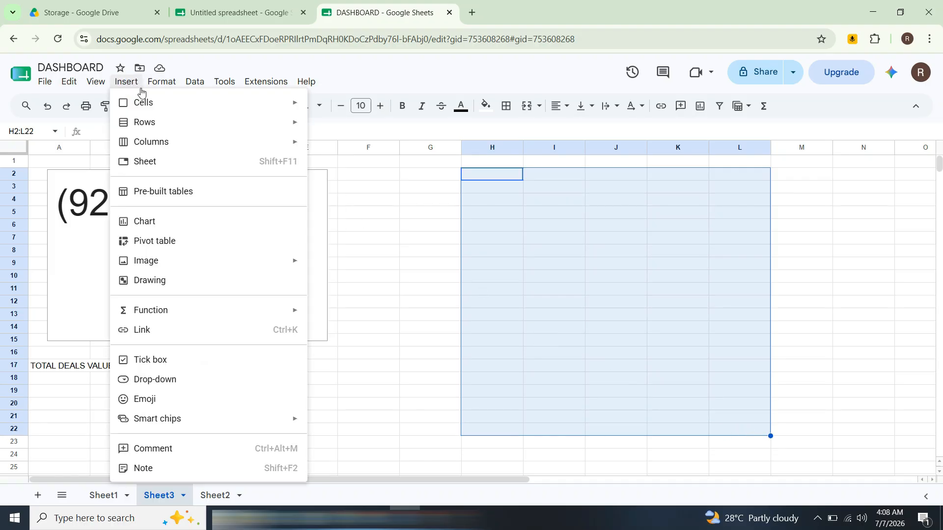
{"action": "left_click", "coordinate": [176, 221]}
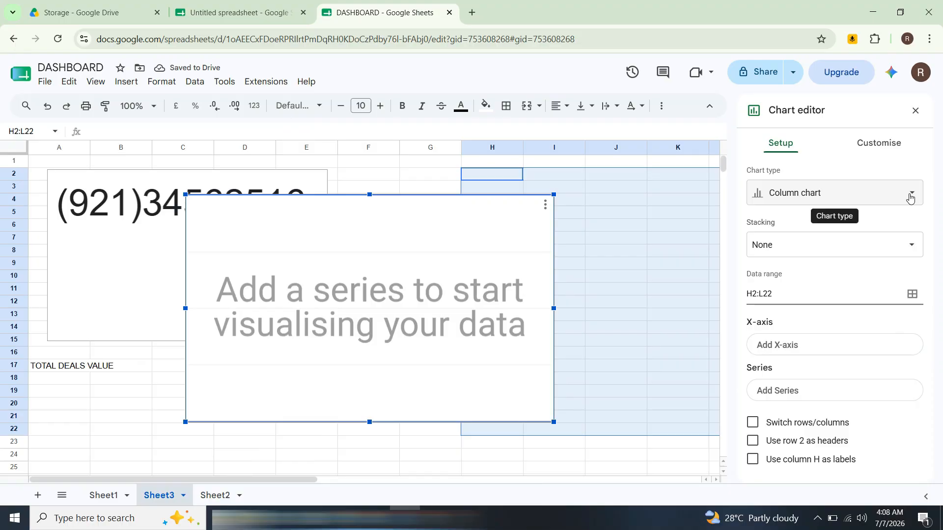
Step: Replace the second chart's data range with the email cells, Sheet1!B2:B13
{"action": "left_click", "coordinate": [911, 294]}
{"action": "left_click", "coordinate": [428, 250]}
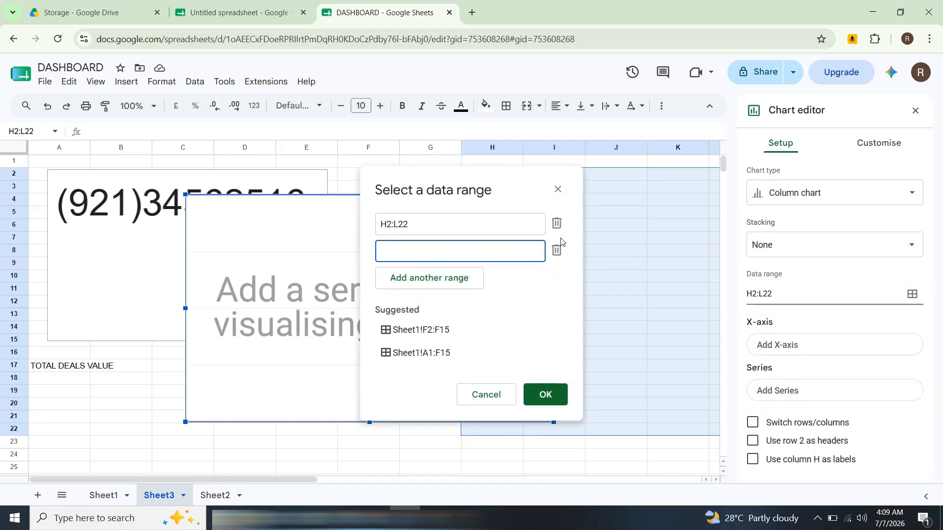
{"action": "left_click", "coordinate": [556, 225]}
{"action": "left_click", "coordinate": [105, 496]}
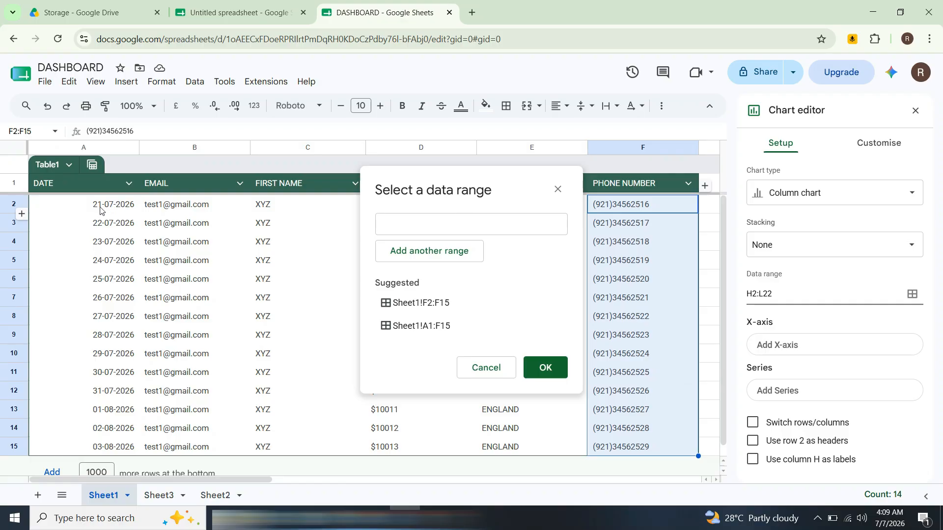
{"action": "left_click_drag", "start_coordinate": [147, 206], "coordinate": [203, 411]}
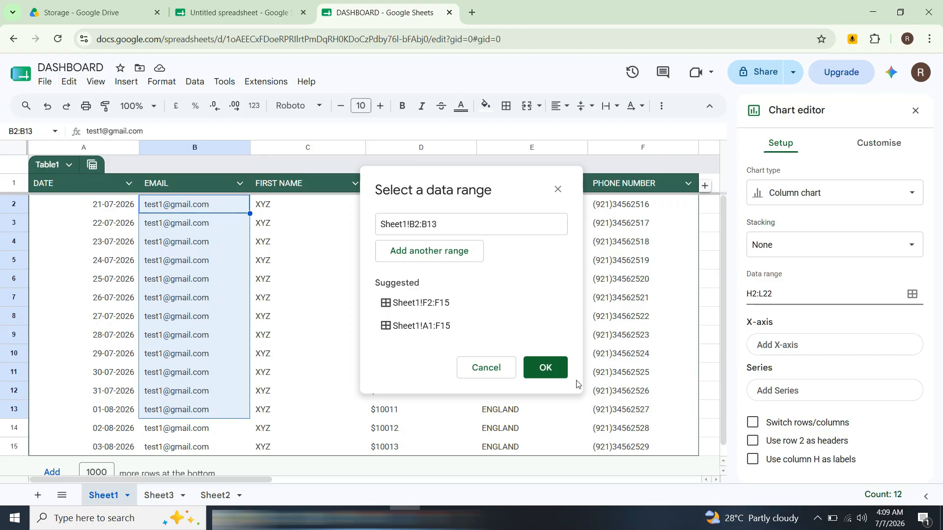
{"action": "left_click", "coordinate": [550, 379]}
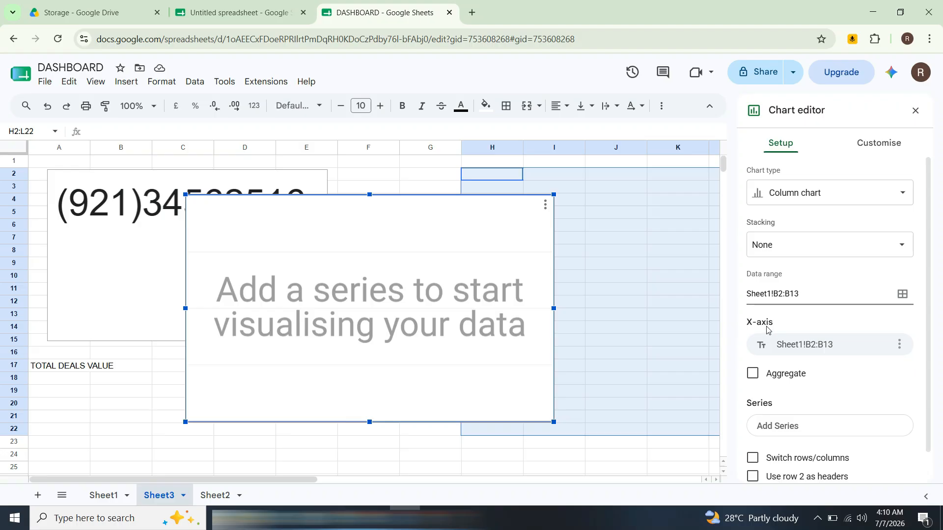
{"action": "left_click", "coordinate": [796, 345]}
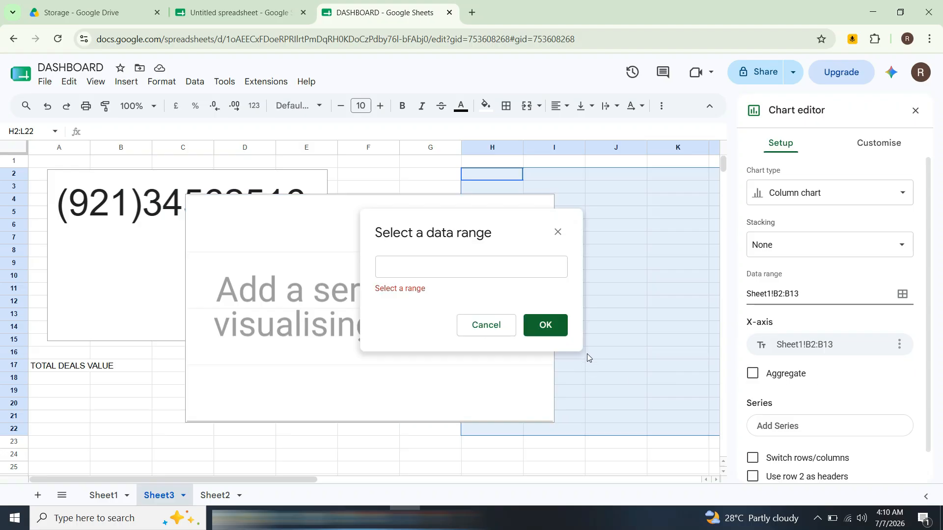
{"action": "left_click", "coordinate": [506, 324]}
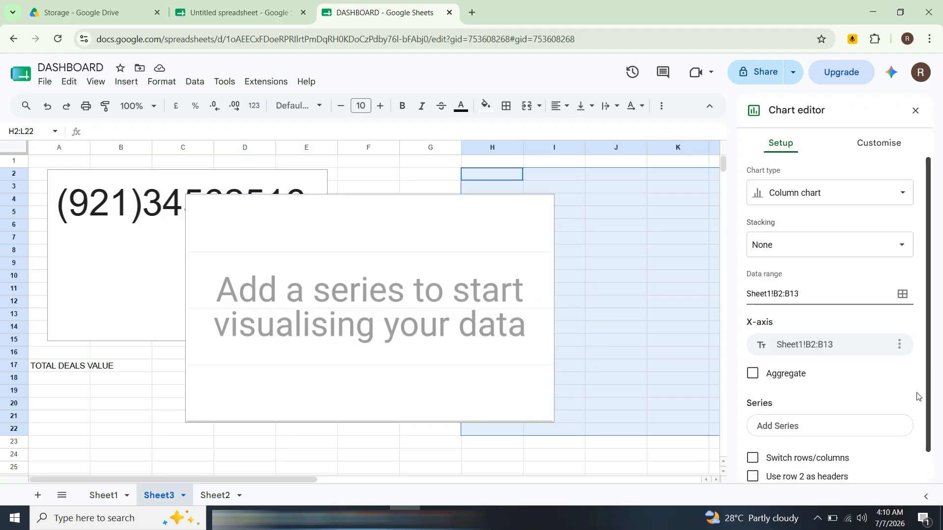
Step: Try switching the second chart's rows and columns and using column B as headers
{"action": "scroll", "coordinate": [892, 396], "scroll_direction": "down", "scroll_amount": 1}
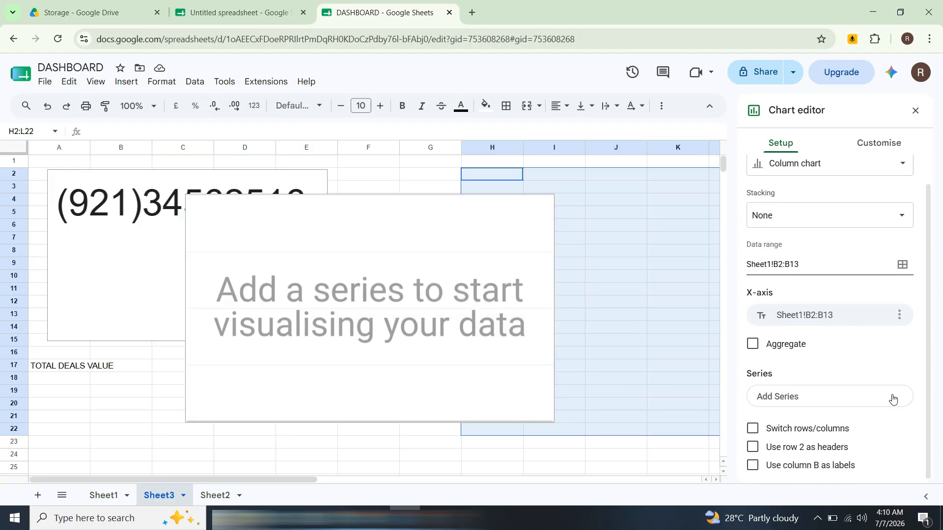
{"action": "left_click", "coordinate": [753, 426]}
{"action": "scroll", "coordinate": [774, 471], "scroll_direction": "down", "scroll_amount": 1}
{"action": "left_click", "coordinate": [755, 448]}
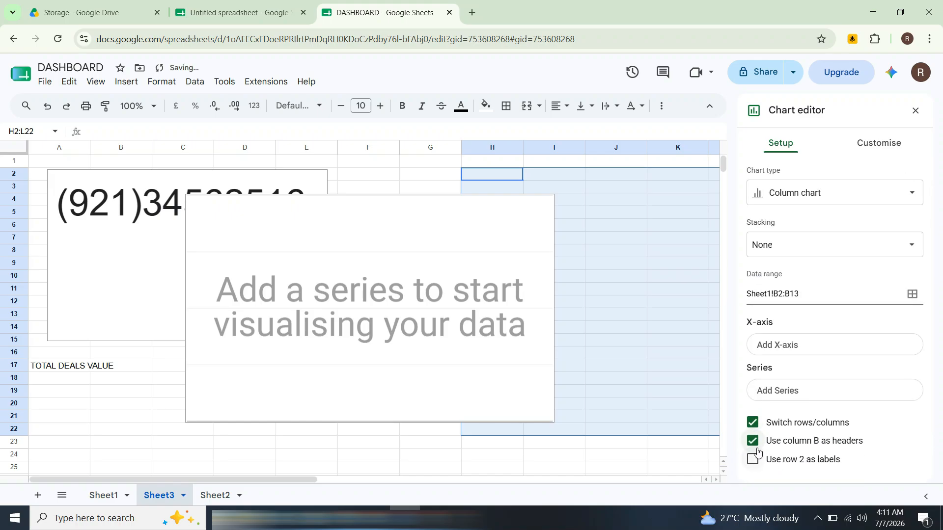
{"action": "left_click", "coordinate": [757, 462]}
{"action": "left_click", "coordinate": [755, 461]}
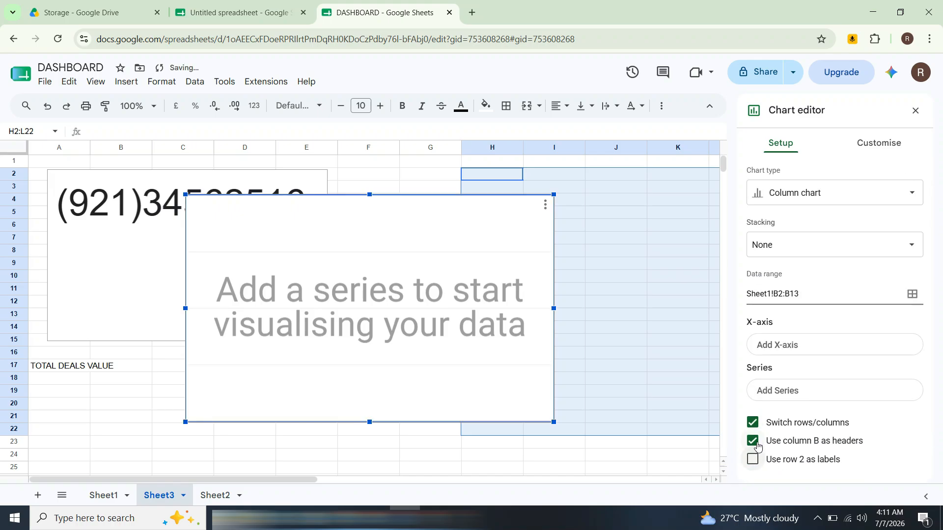
{"action": "scroll", "coordinate": [776, 436], "scroll_direction": "down", "scroll_amount": 2}
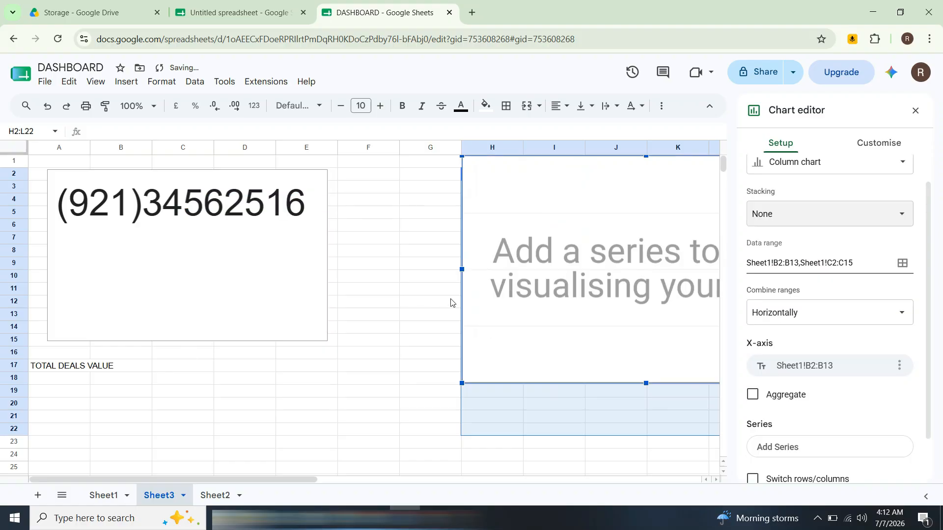
Step: Leave the chart editor and look over the company and phone number columns of the deals table in Sheet1
{"action": "left_click", "coordinate": [450, 302]}
{"action": "left_click", "coordinate": [452, 355]}
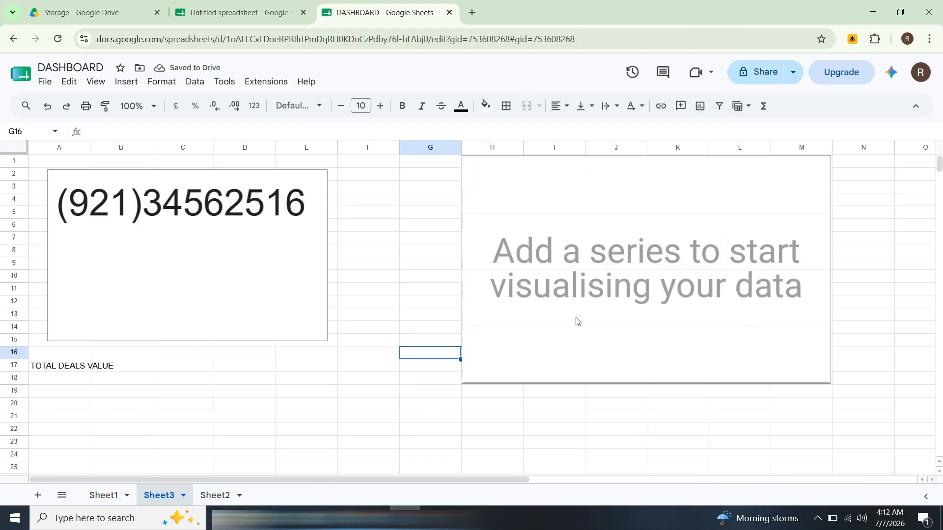
{"action": "left_click", "coordinate": [605, 311]}
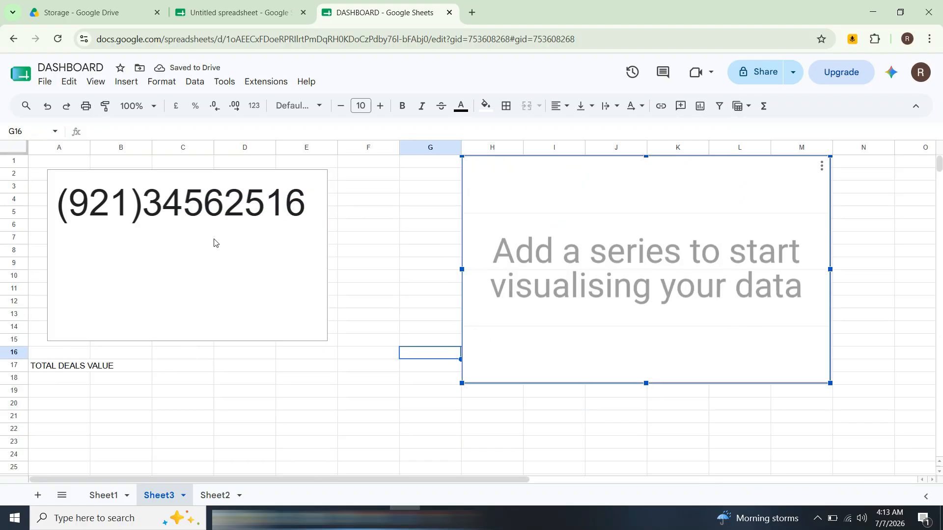
{"action": "left_click", "coordinate": [103, 496]}
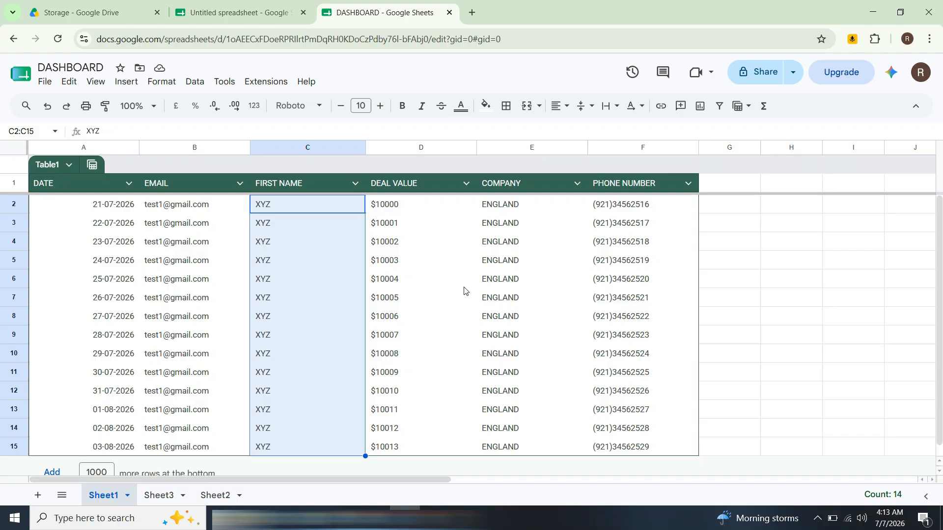
{"action": "left_click", "coordinate": [446, 279]}
{"action": "left_click_drag", "start_coordinate": [508, 204], "coordinate": [546, 345]}
{"action": "left_click", "coordinate": [546, 342]}
{"action": "left_click", "coordinate": [636, 262]}
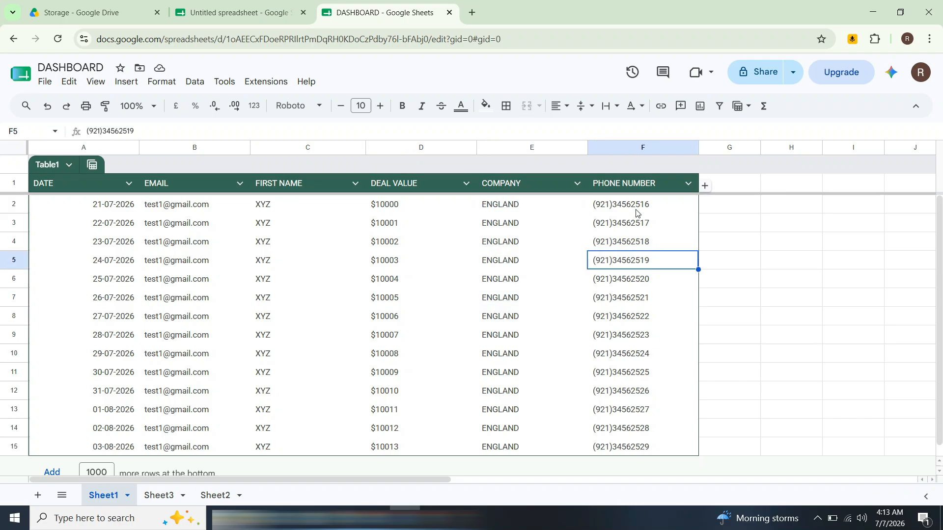
{"action": "left_click_drag", "start_coordinate": [637, 213], "coordinate": [658, 352]}
{"action": "left_click", "coordinate": [485, 298]}
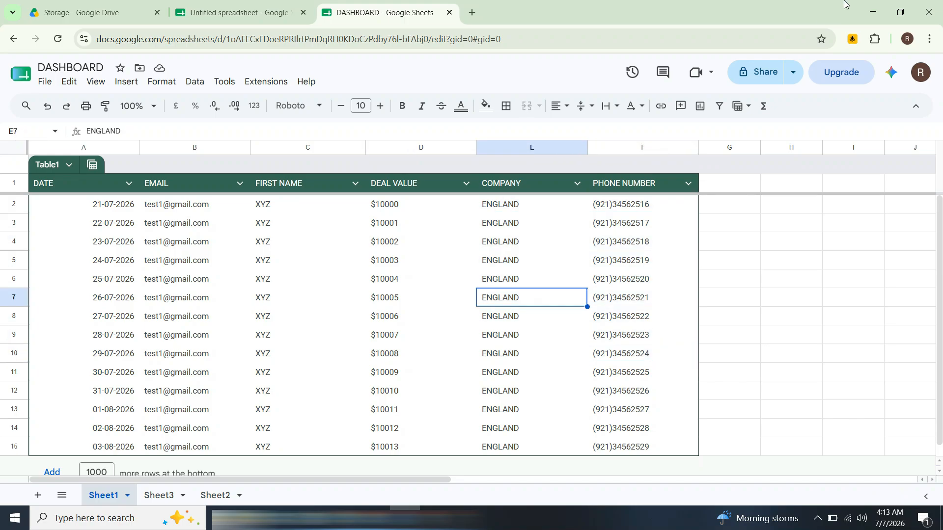
Step: Open the Gemini assistant to read what it offers, and check the contents of Sheet2 and Sheet3
{"action": "left_click", "coordinate": [891, 72]}
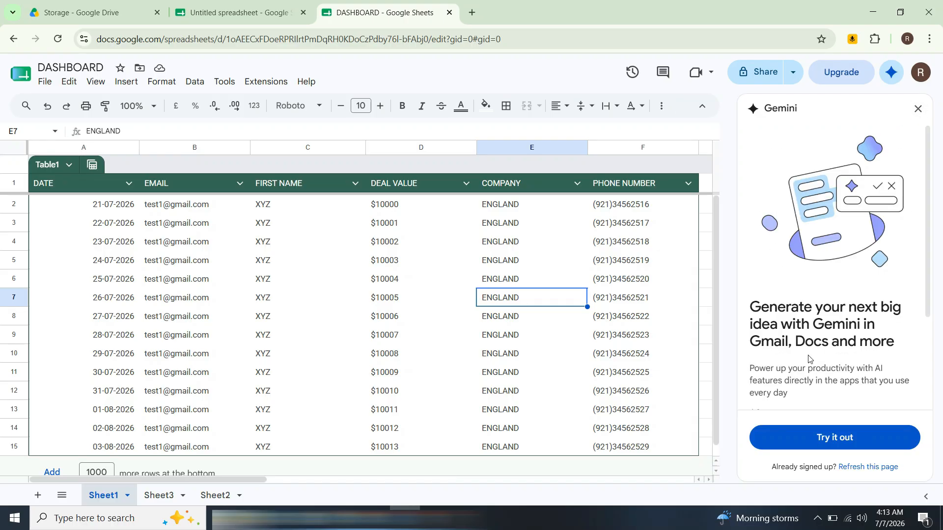
{"action": "scroll", "coordinate": [847, 391], "scroll_direction": "down", "scroll_amount": 3}
{"action": "left_click", "coordinate": [314, 355]}
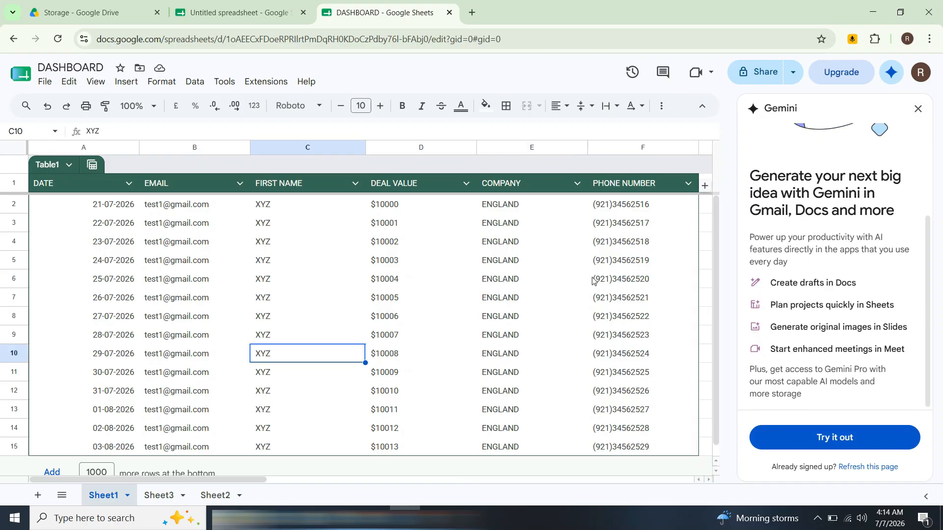
{"action": "left_click", "coordinate": [160, 495]}
{"action": "left_click", "coordinate": [201, 497]}
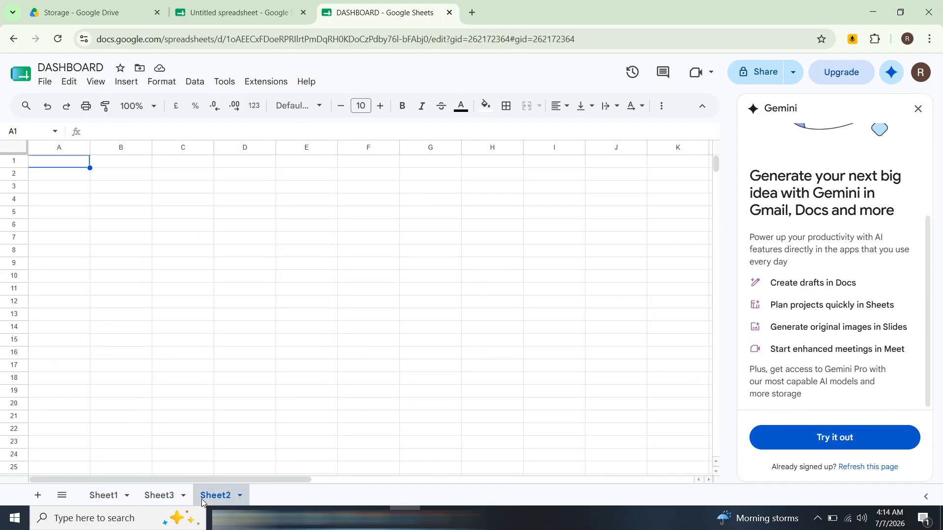
{"action": "left_click", "coordinate": [178, 496]}
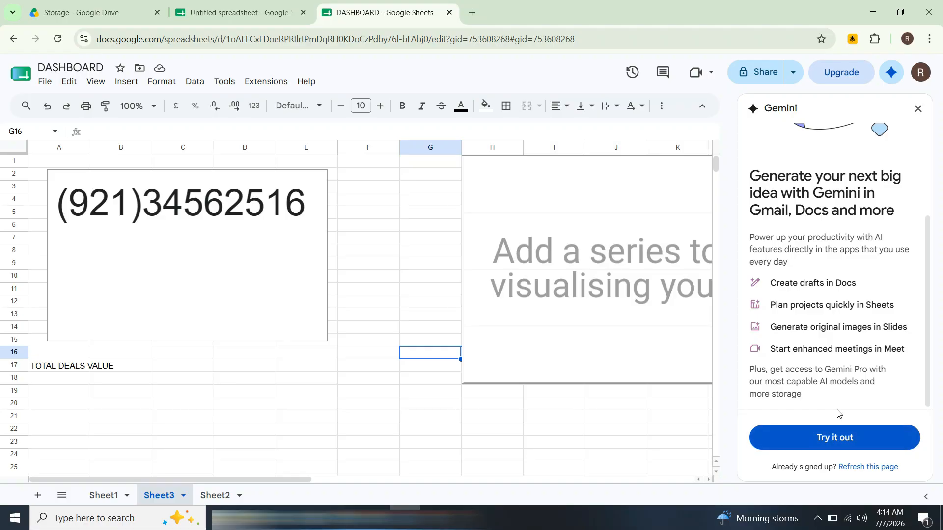
{"action": "left_click", "coordinate": [127, 84]}
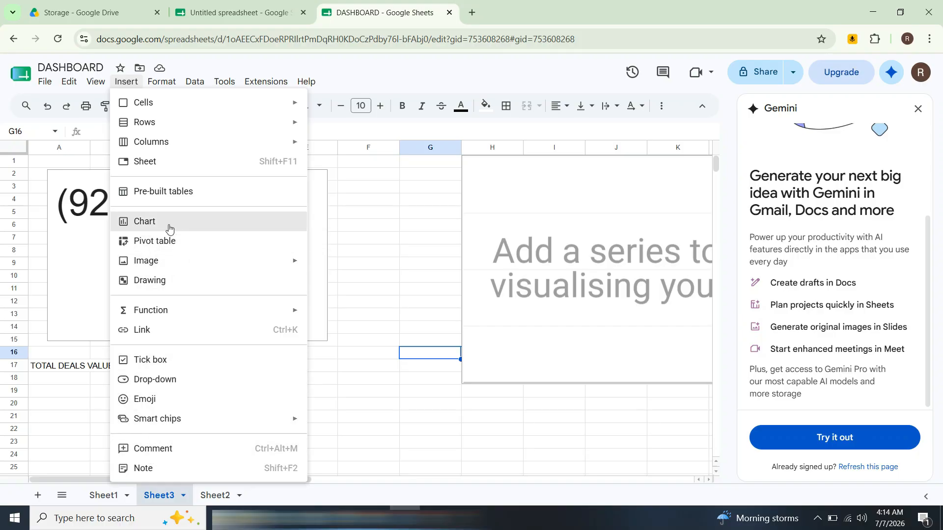
{"action": "left_click", "coordinate": [260, 229]}
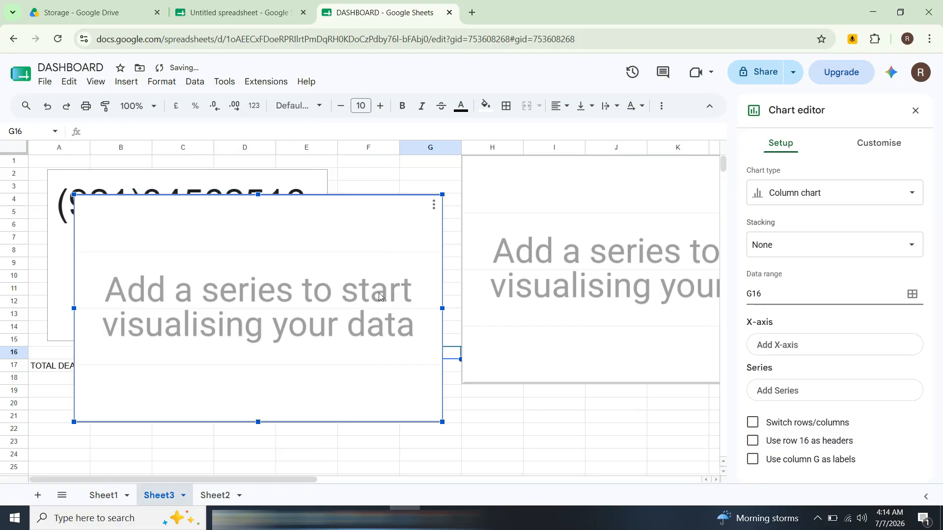
{"action": "key", "text": "Delete"}
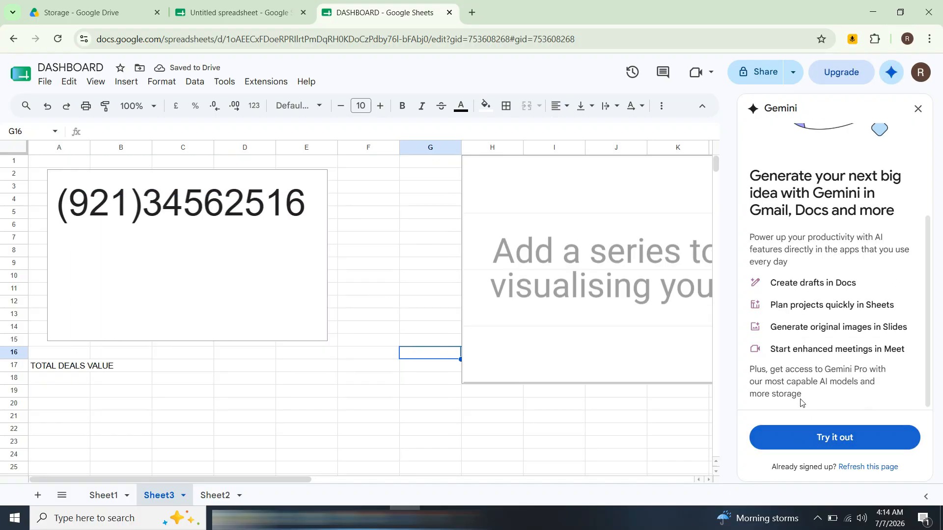
{"action": "left_click", "coordinate": [505, 432]}
{"action": "left_click", "coordinate": [587, 277]}
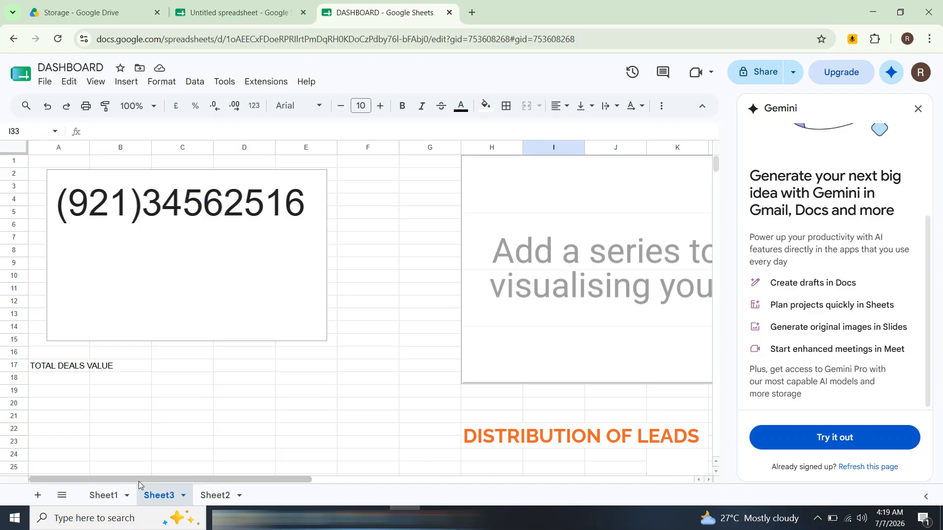
Step: Go to Sheet1 and examine the date, email and company columns of the deals table
{"action": "left_click", "coordinate": [119, 504]}
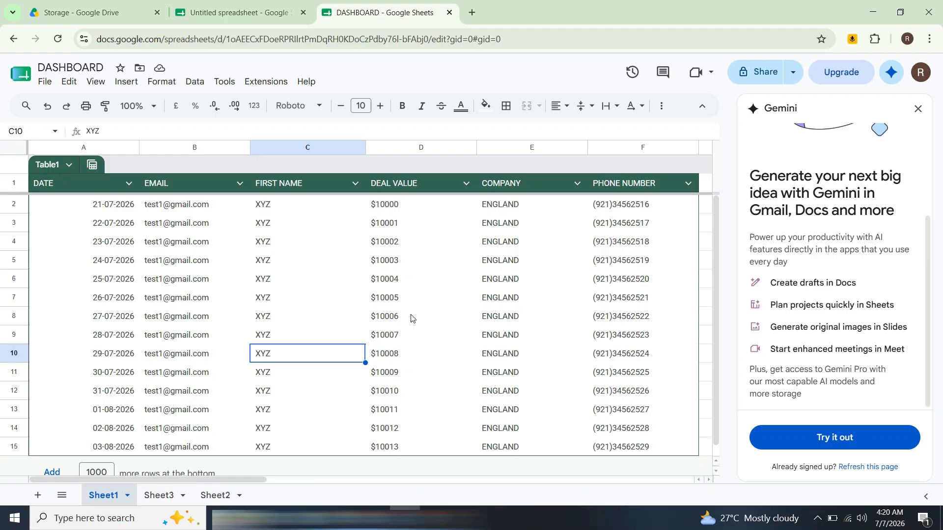
{"action": "left_click_drag", "start_coordinate": [365, 147], "coordinate": [367, 147]}
{"action": "left_click", "coordinate": [440, 282]}
{"action": "left_click", "coordinate": [104, 321]}
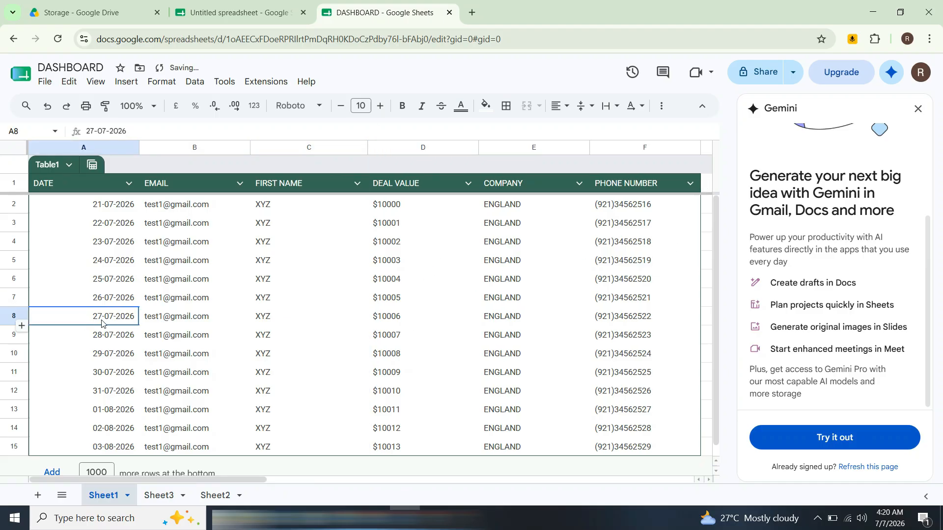
{"action": "left_click", "coordinate": [109, 219]}
{"action": "left_click", "coordinate": [200, 210]}
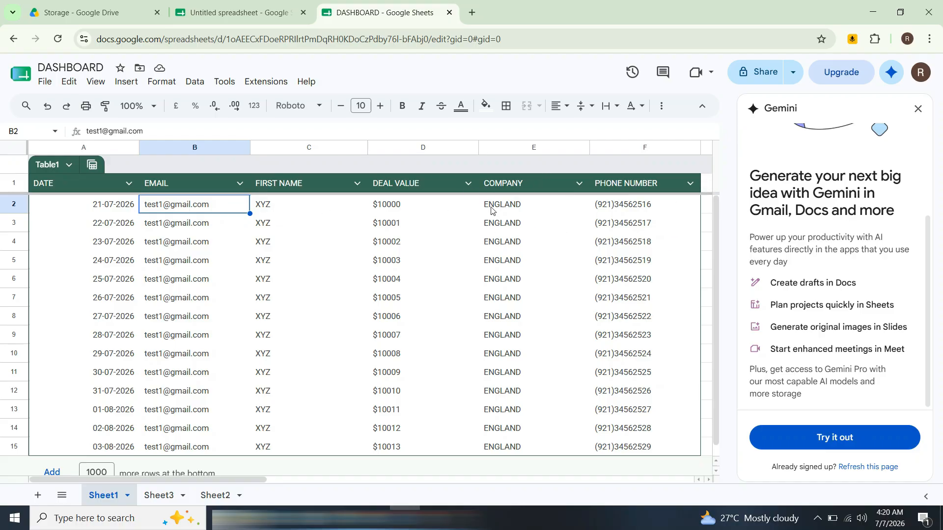
{"action": "left_click_drag", "start_coordinate": [491, 210], "coordinate": [549, 357]}
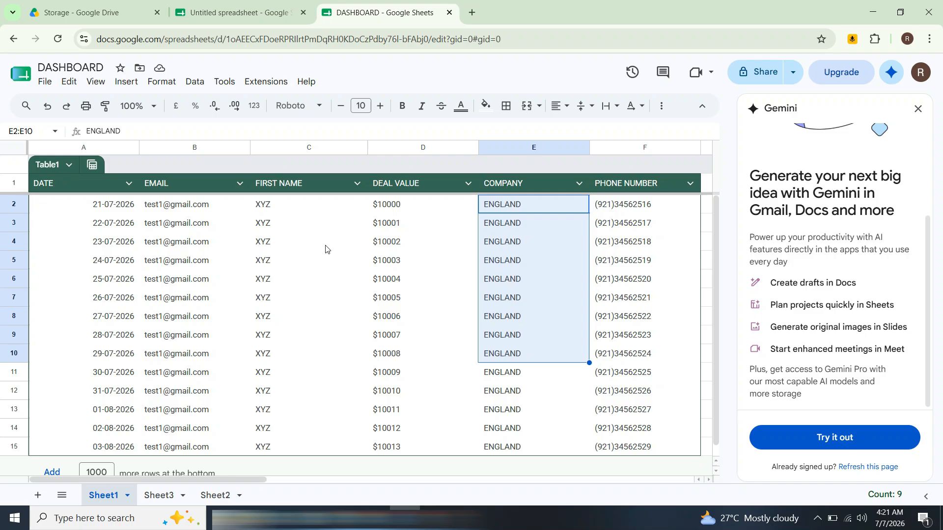
Step: Fill the phone number cells F2:F10 in Sheet1 with light yellow 1
{"action": "left_click_drag", "start_coordinate": [630, 206], "coordinate": [653, 354]}
{"action": "left_click", "coordinate": [653, 353]}
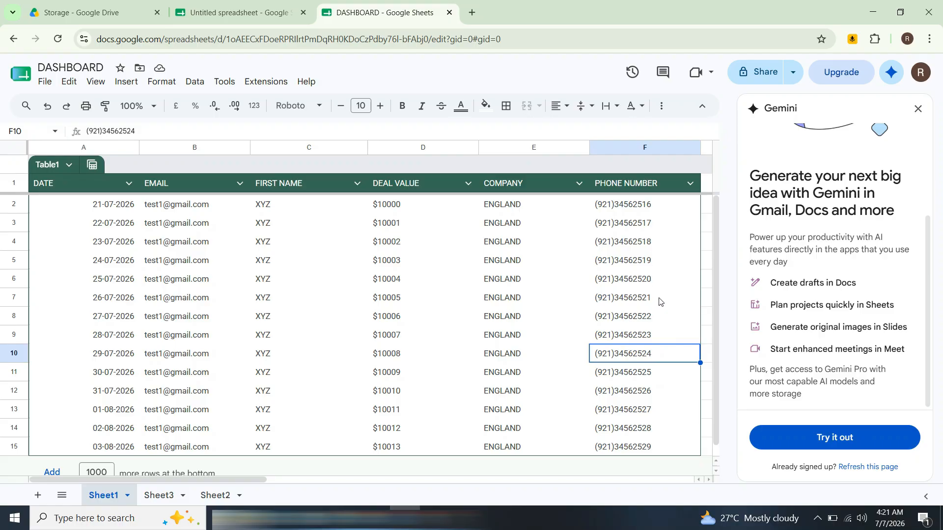
{"action": "left_click_drag", "start_coordinate": [638, 208], "coordinate": [667, 359]}
{"action": "left_click", "coordinate": [667, 359]}
{"action": "left_click", "coordinate": [667, 345]}
{"action": "left_click", "coordinate": [628, 188]}
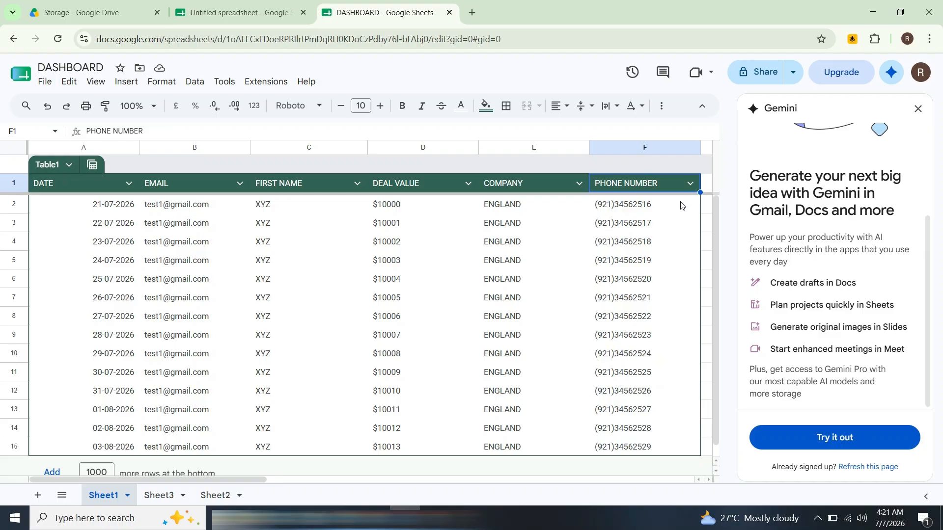
{"action": "left_click_drag", "start_coordinate": [668, 212], "coordinate": [678, 365]}
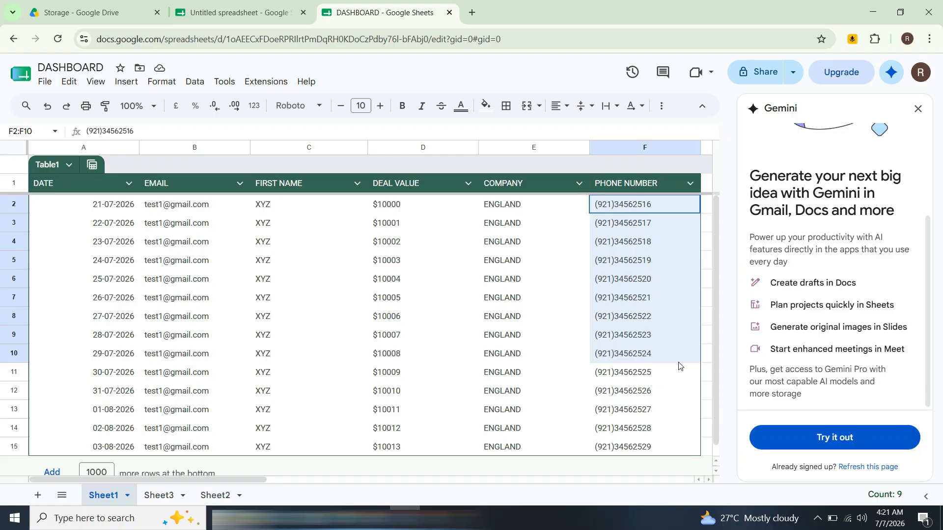
{"action": "right_click", "coordinate": [678, 366]}
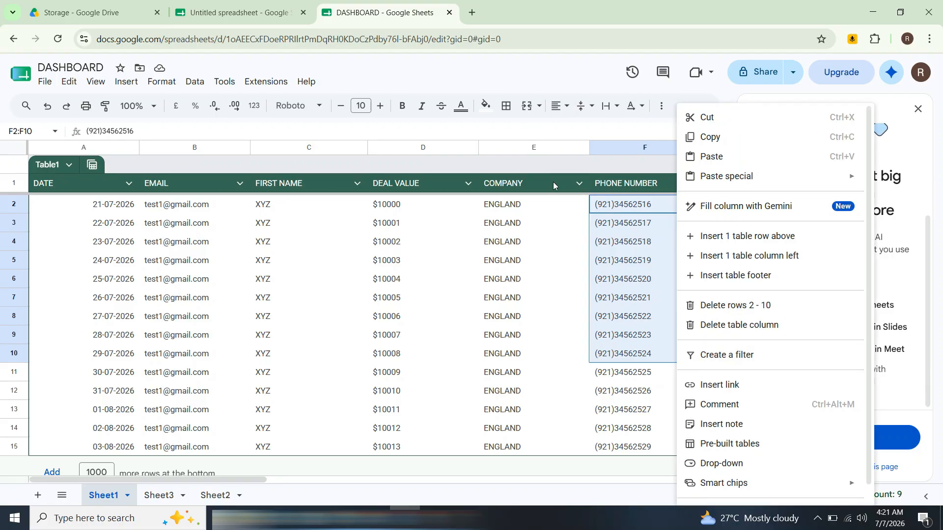
{"action": "left_click", "coordinate": [486, 106]}
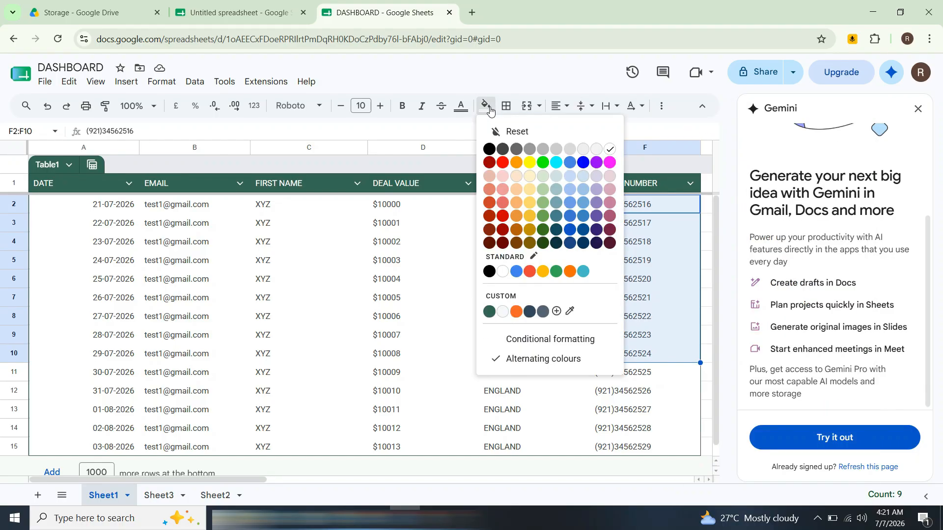
{"action": "left_click", "coordinate": [530, 203]}
{"action": "left_click", "coordinate": [631, 298]}
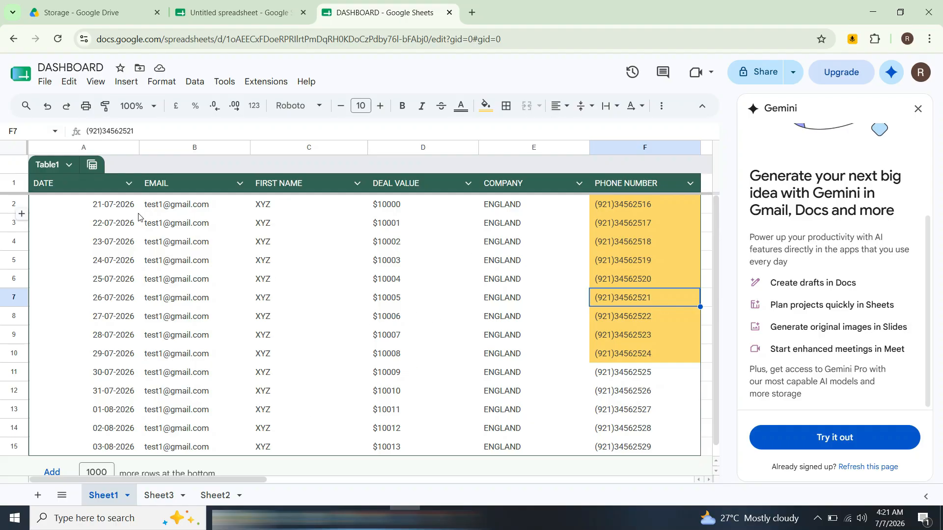
Step: Fill the email cells B2:B12 in Sheet1 with light cornflower blue 2
{"action": "left_click_drag", "start_coordinate": [162, 211], "coordinate": [214, 224]}
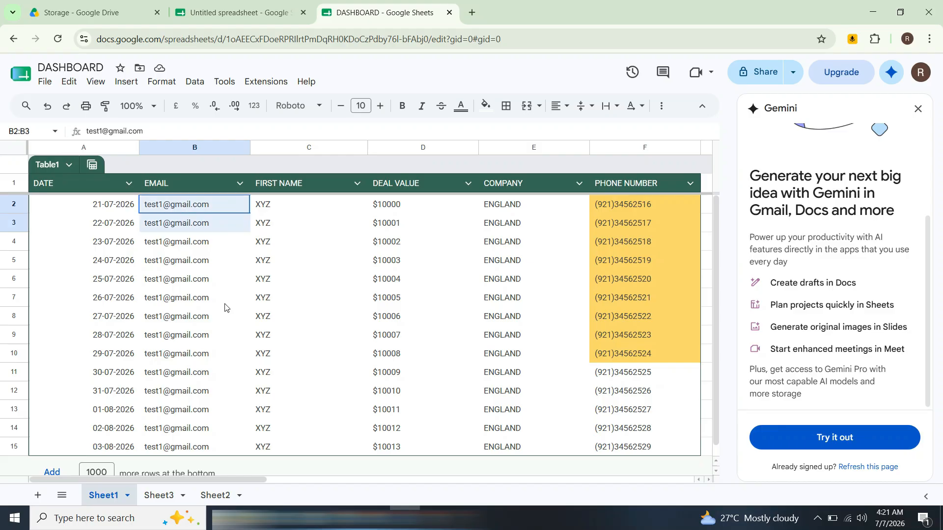
{"action": "left_click_drag", "start_coordinate": [225, 307], "coordinate": [233, 402]}
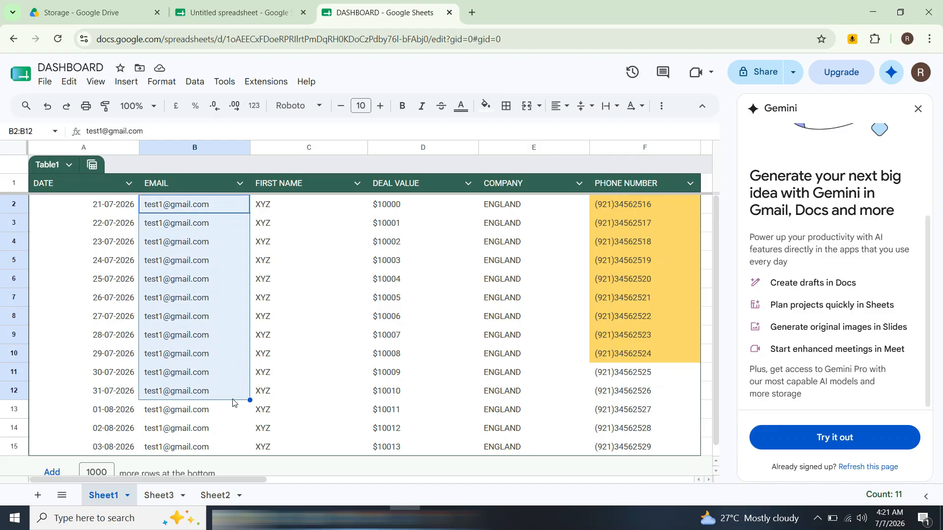
{"action": "left_click", "coordinate": [485, 107]}
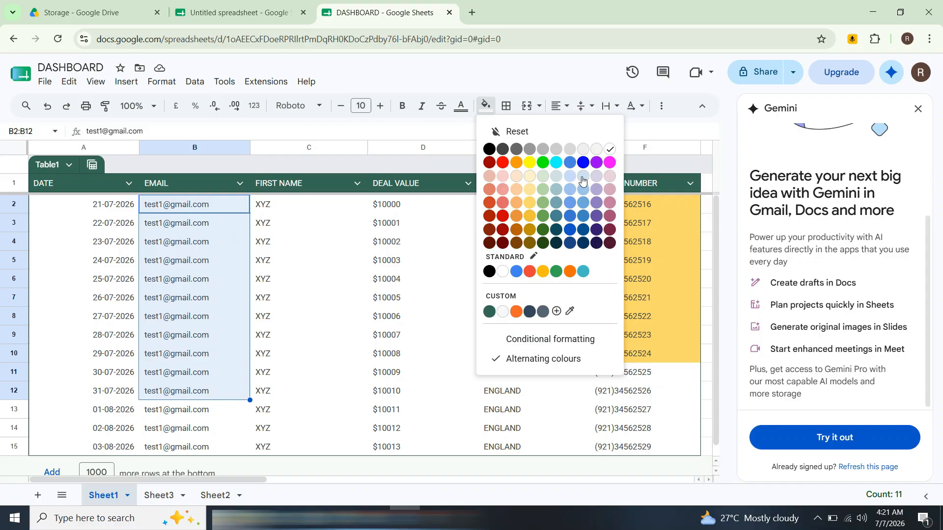
{"action": "left_click", "coordinate": [573, 190]}
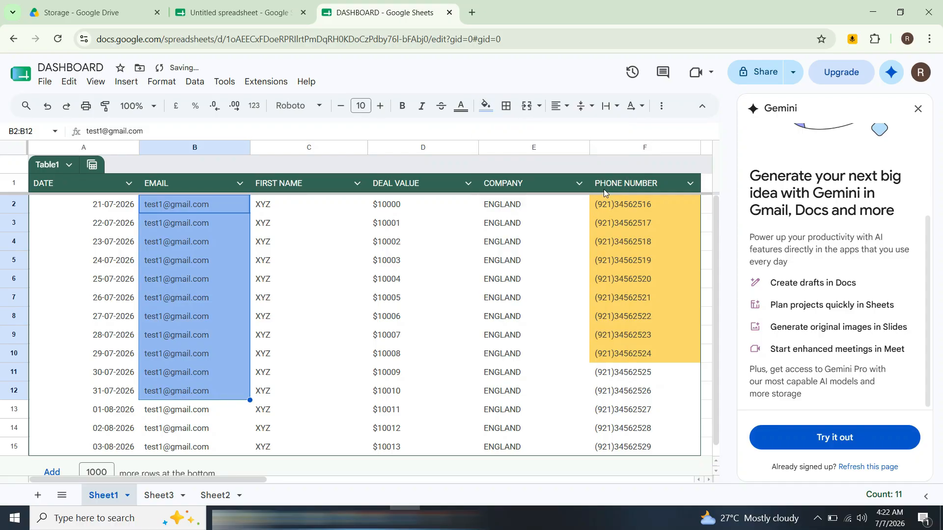
{"action": "left_click", "coordinate": [466, 297]}
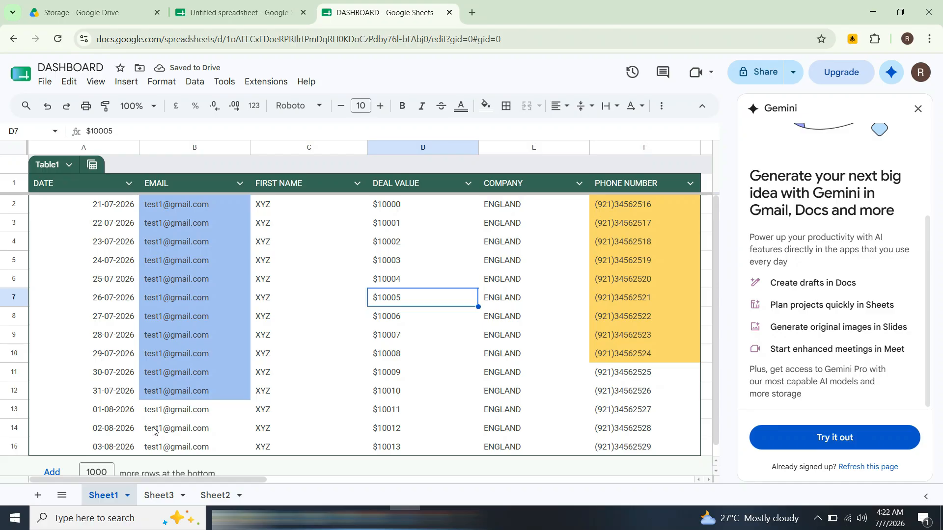
Step: View the dashboard in Sheet3 and return to the deals table in Sheet1
{"action": "left_click", "coordinate": [167, 495]}
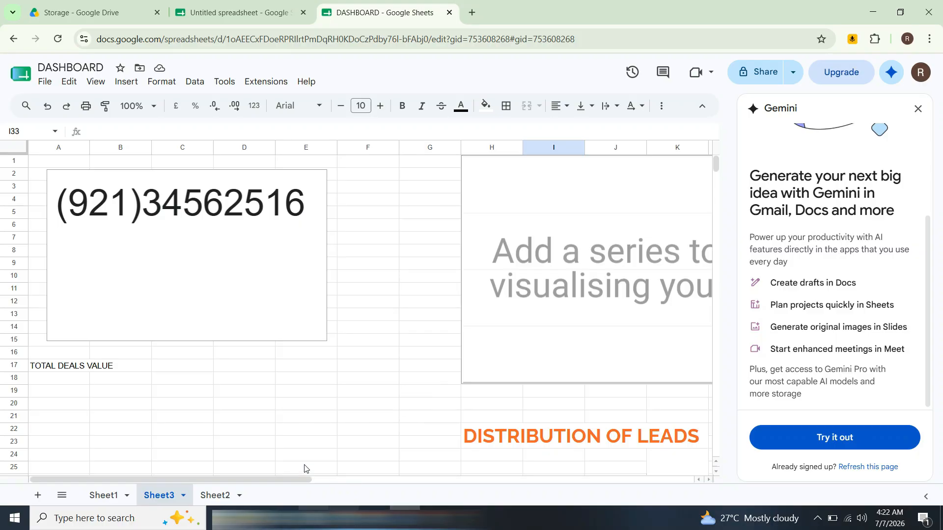
{"action": "left_click", "coordinate": [109, 496]}
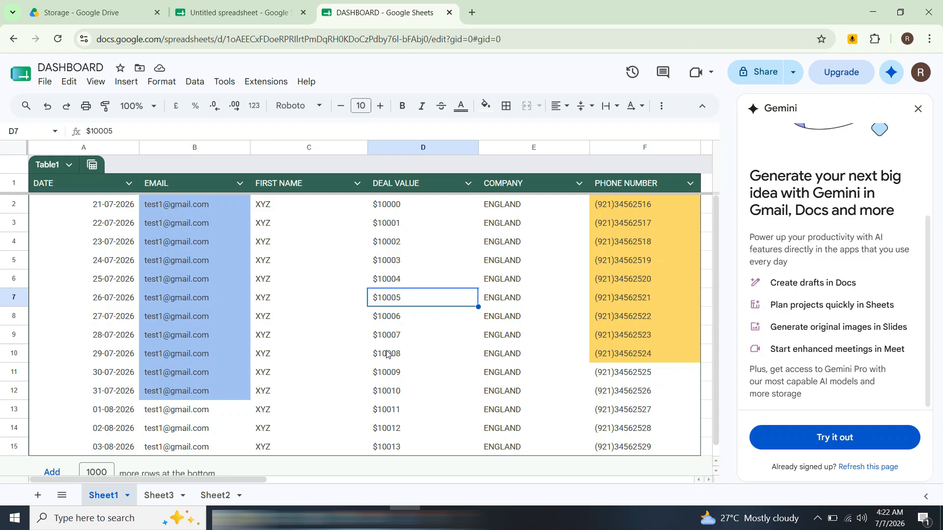
{"action": "left_click", "coordinate": [458, 316]}
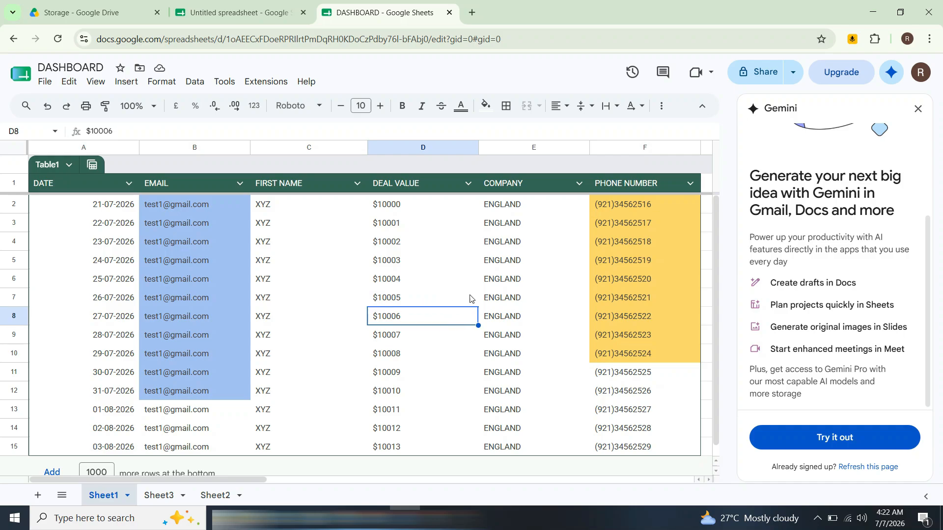